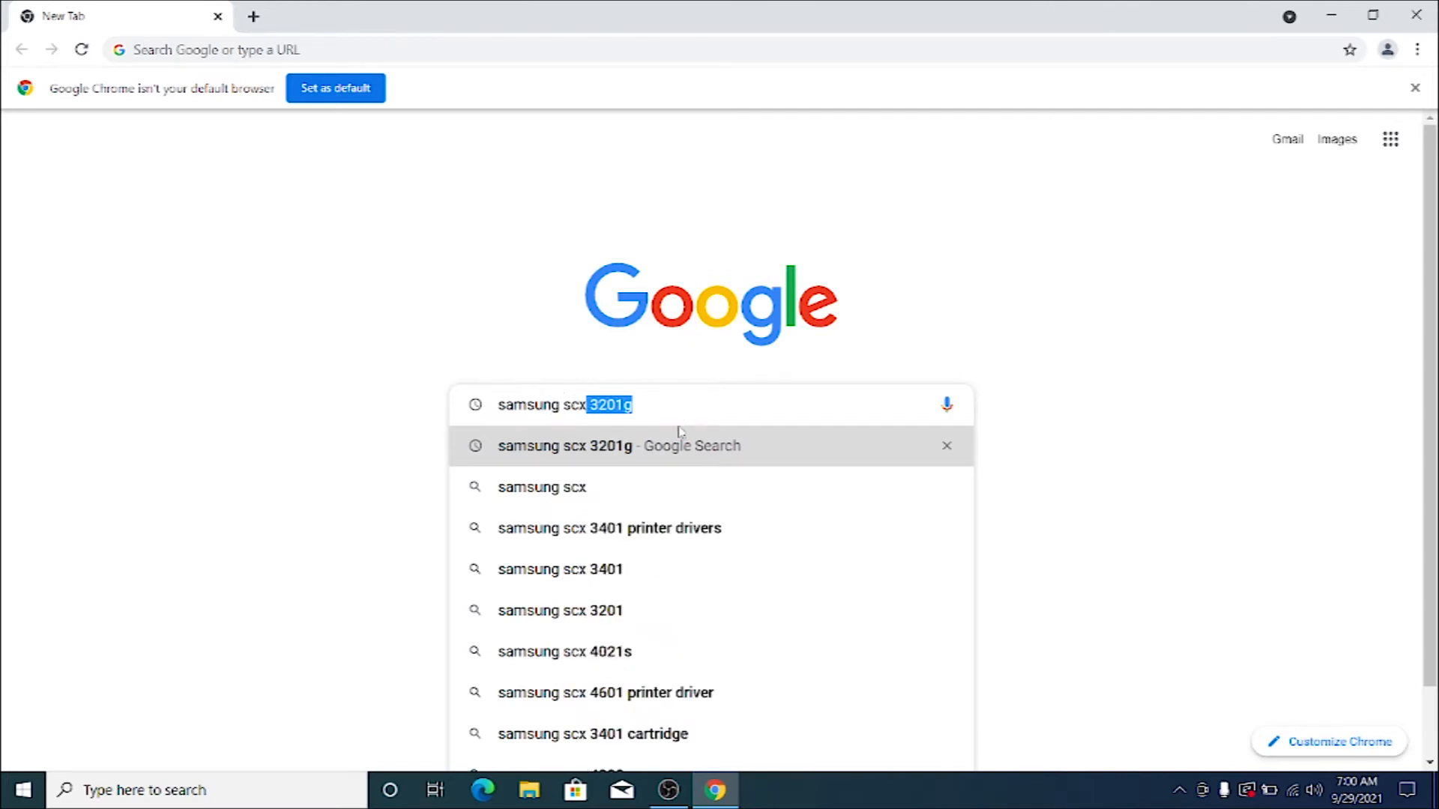
pyautogui.click(634, 529)
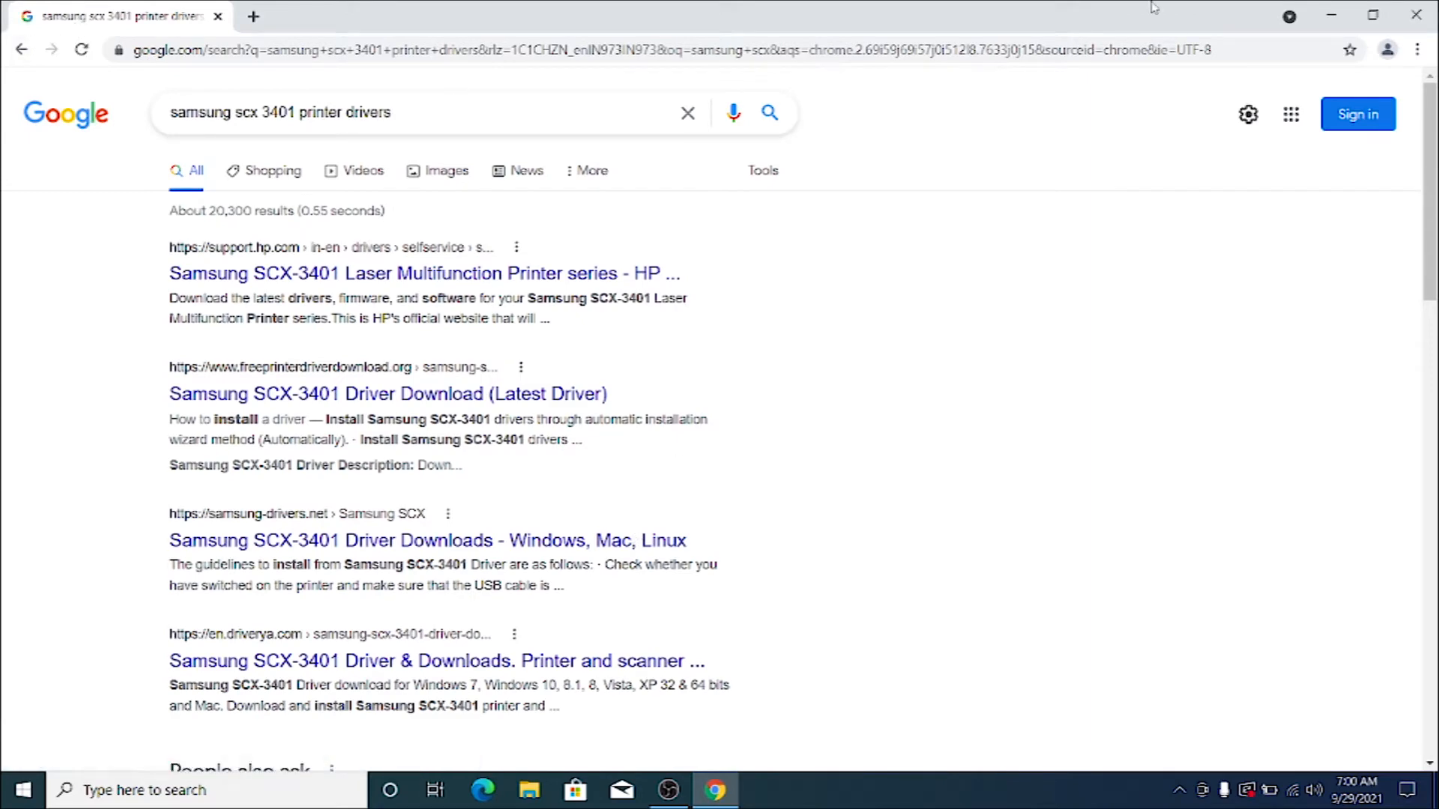
pyautogui.click(1416, 15)
pyautogui.doubleClick(36, 217)
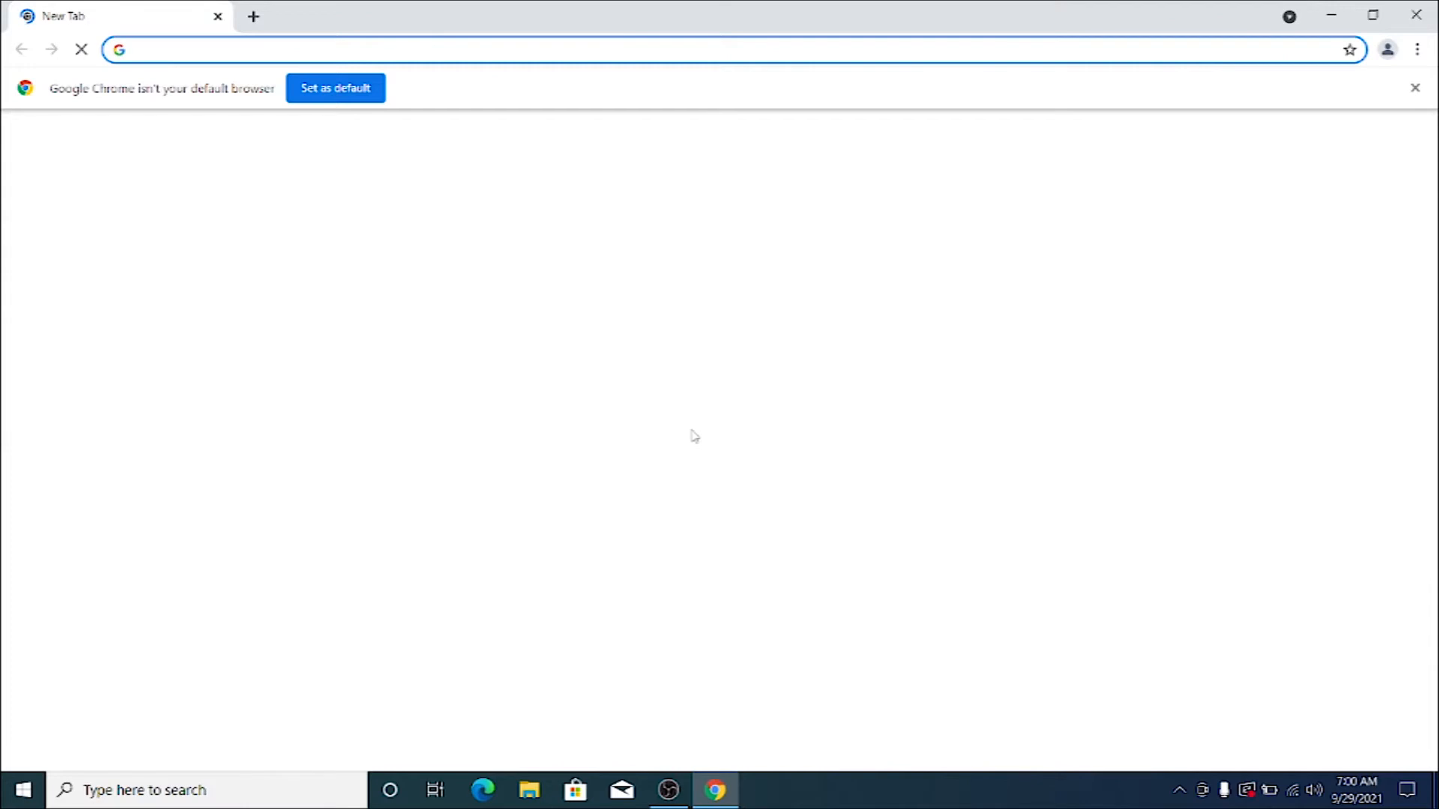
# Search Google for "samsung scx-3201g printer driver download" and open the HP support page for the Samsung SCX-3201 series.
pyautogui.click(578, 406)
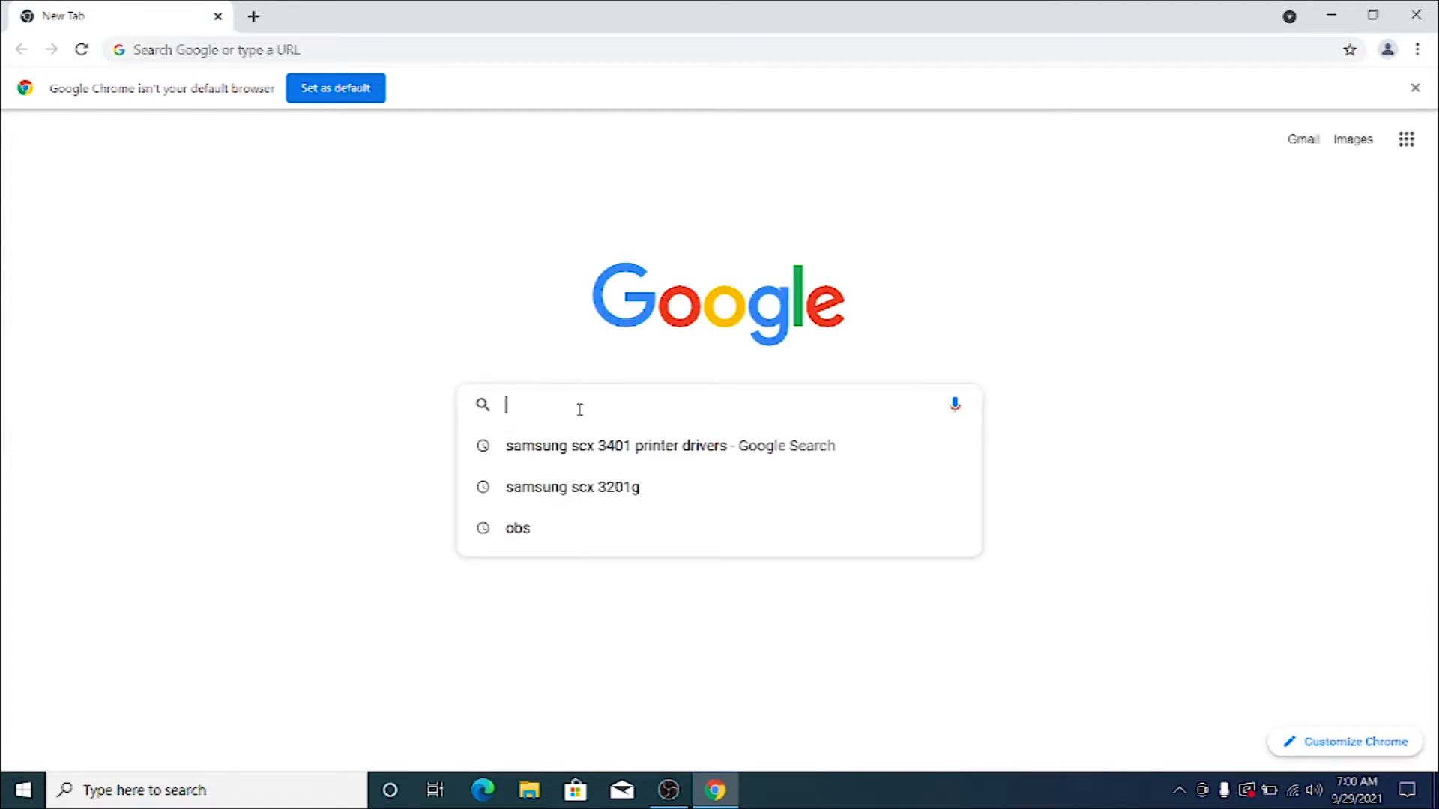
pyautogui.click(612, 488)
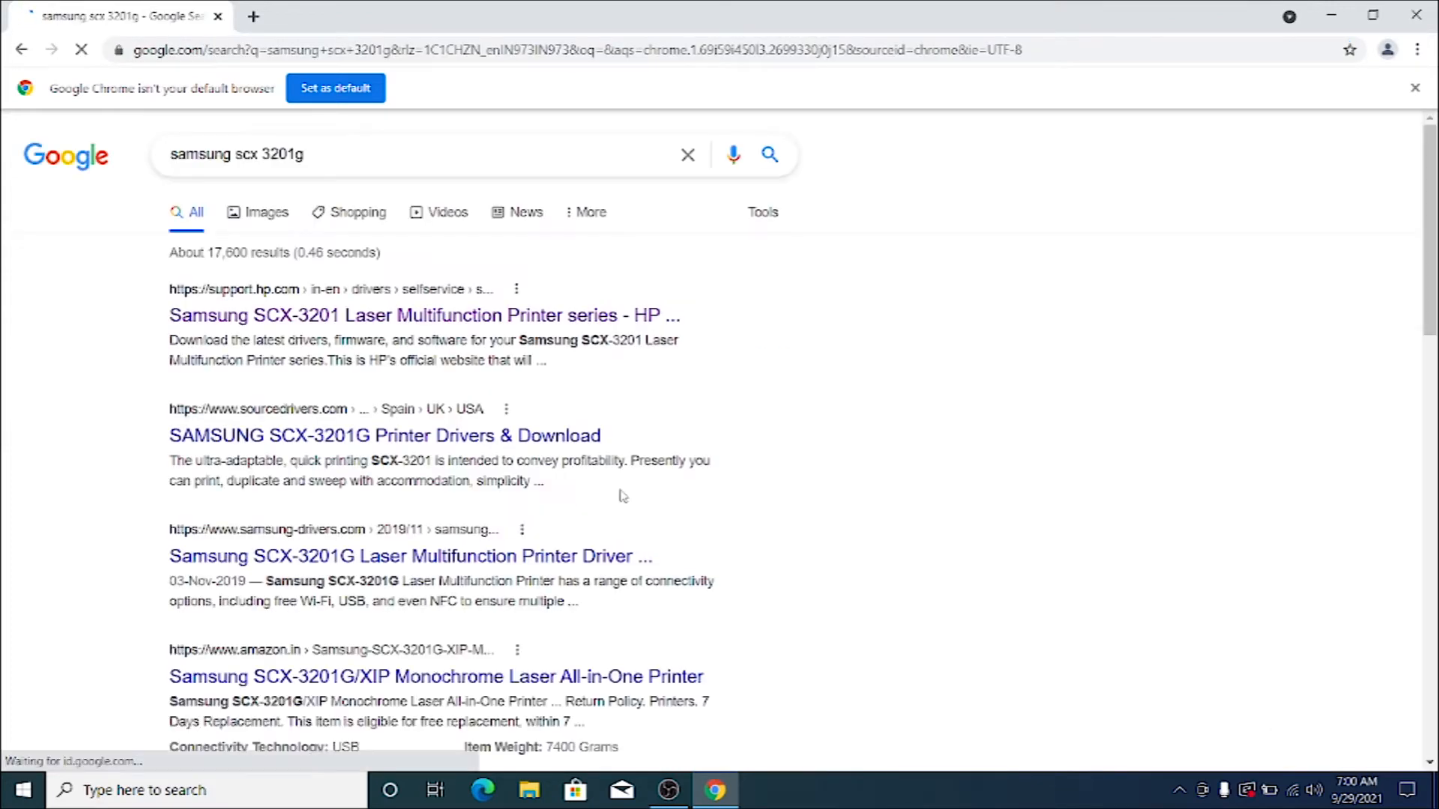
pyautogui.click(372, 158)
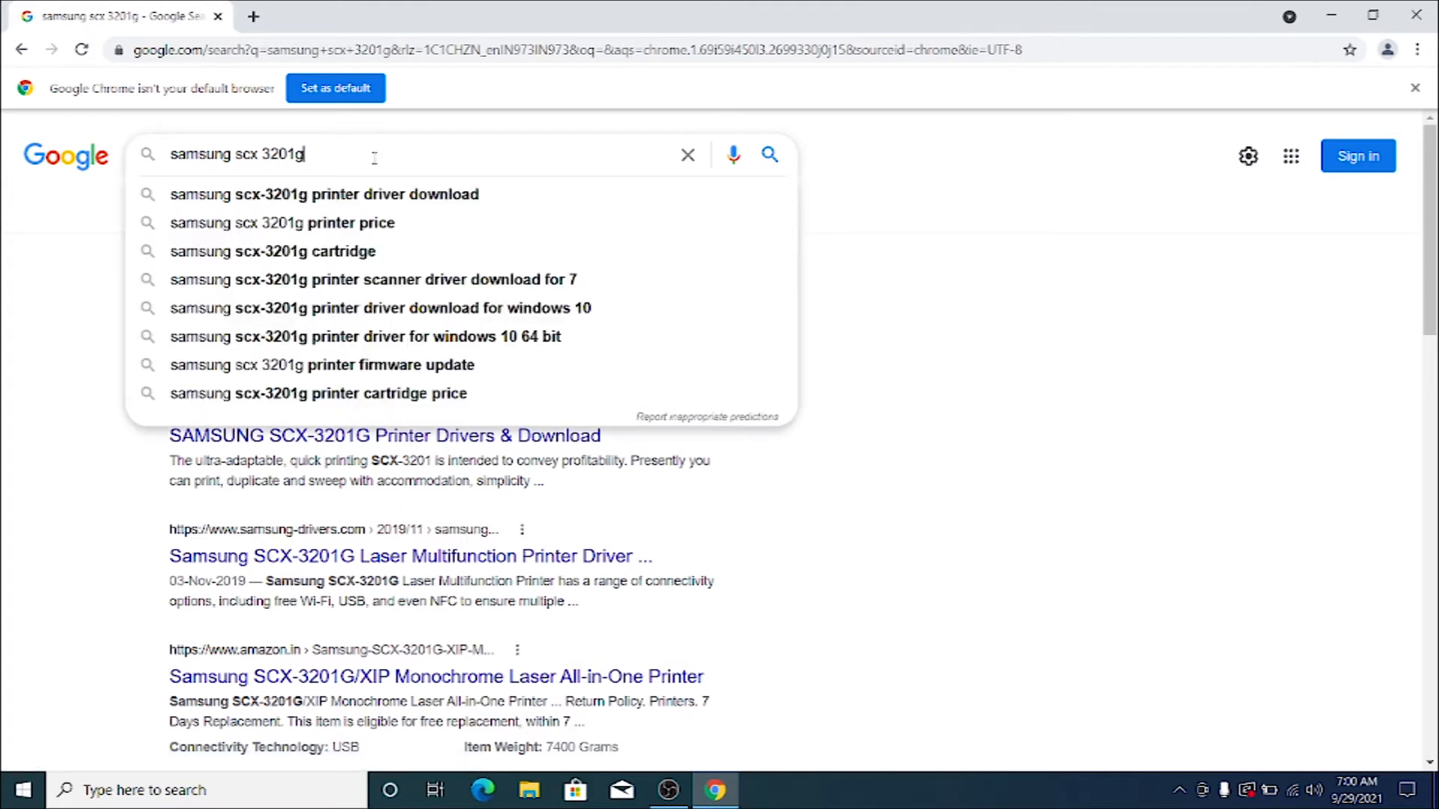
pyautogui.click(385, 196)
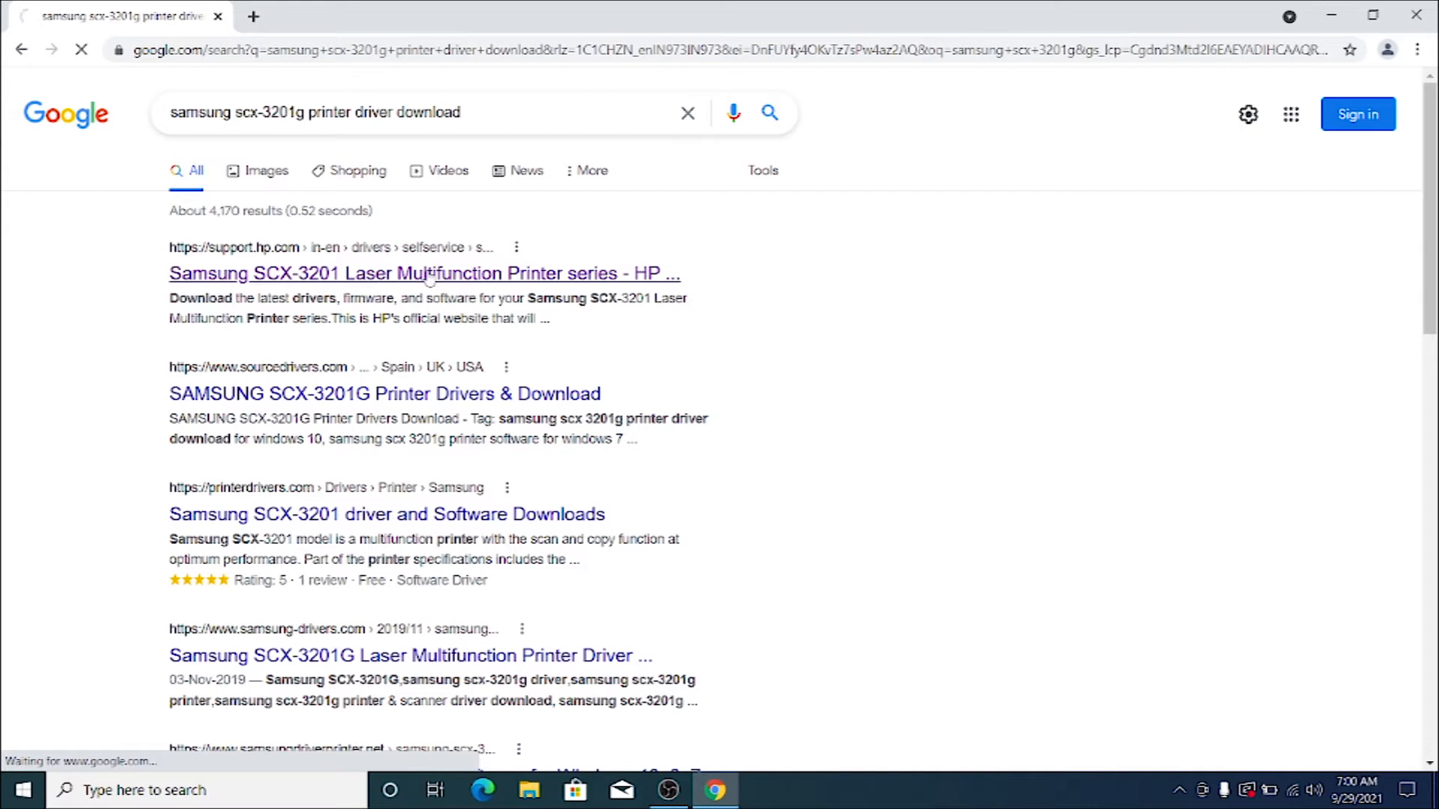
pyautogui.click(429, 275)
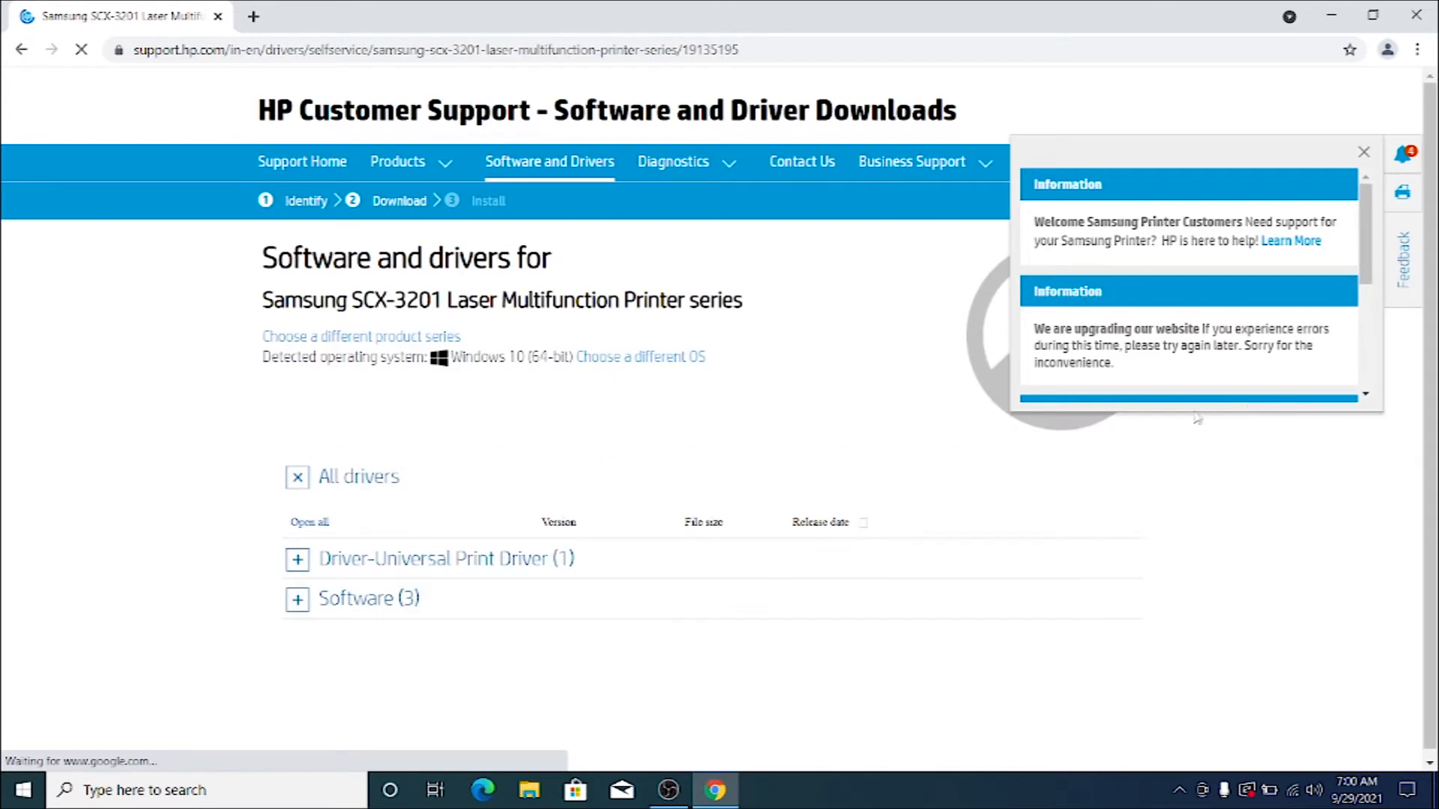
# Dismiss the information notice, expand the Universal Print Driver's Basic Drivers, and download Samsung Universal Print Driver for Windows.
pyautogui.click(1364, 153)
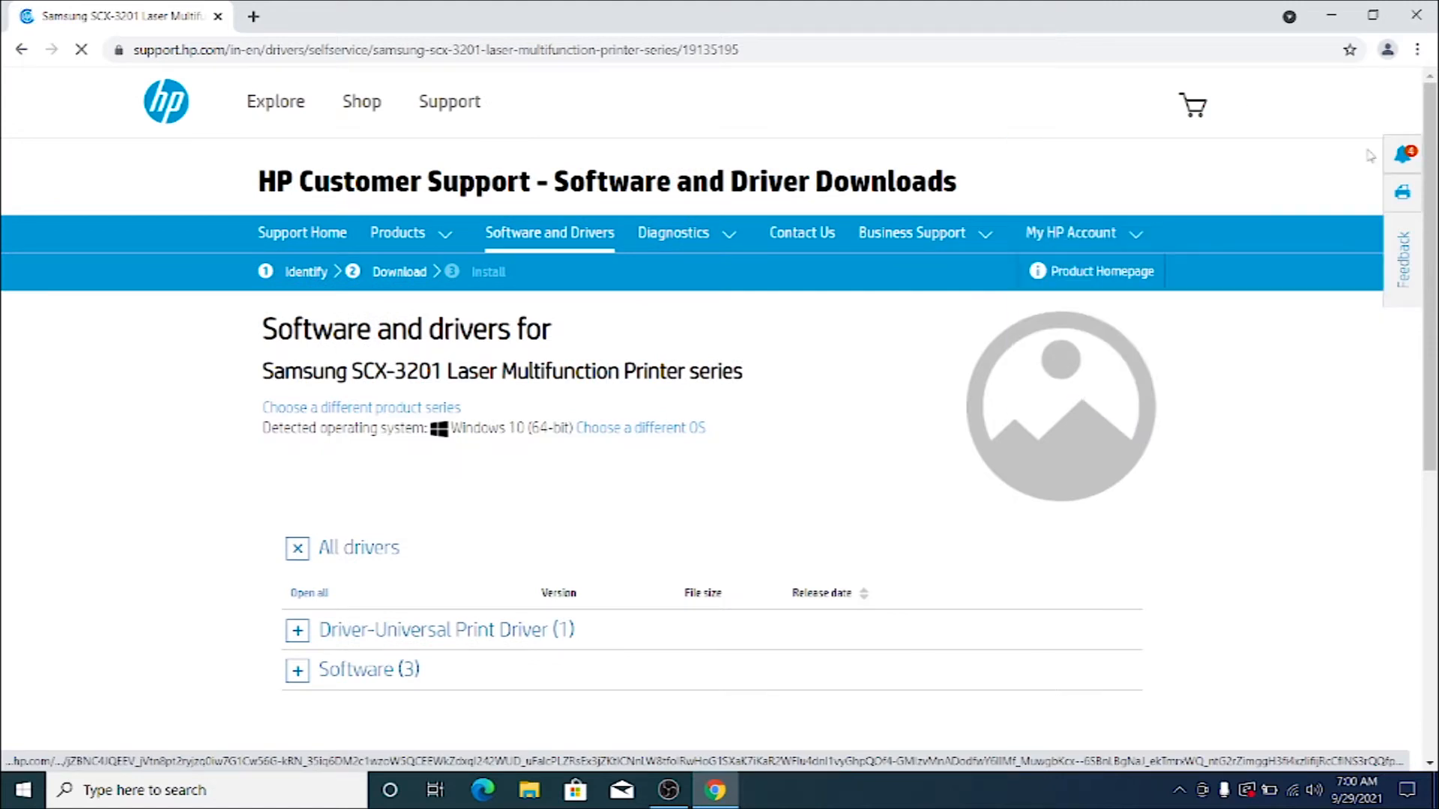
pyautogui.click(604, 631)
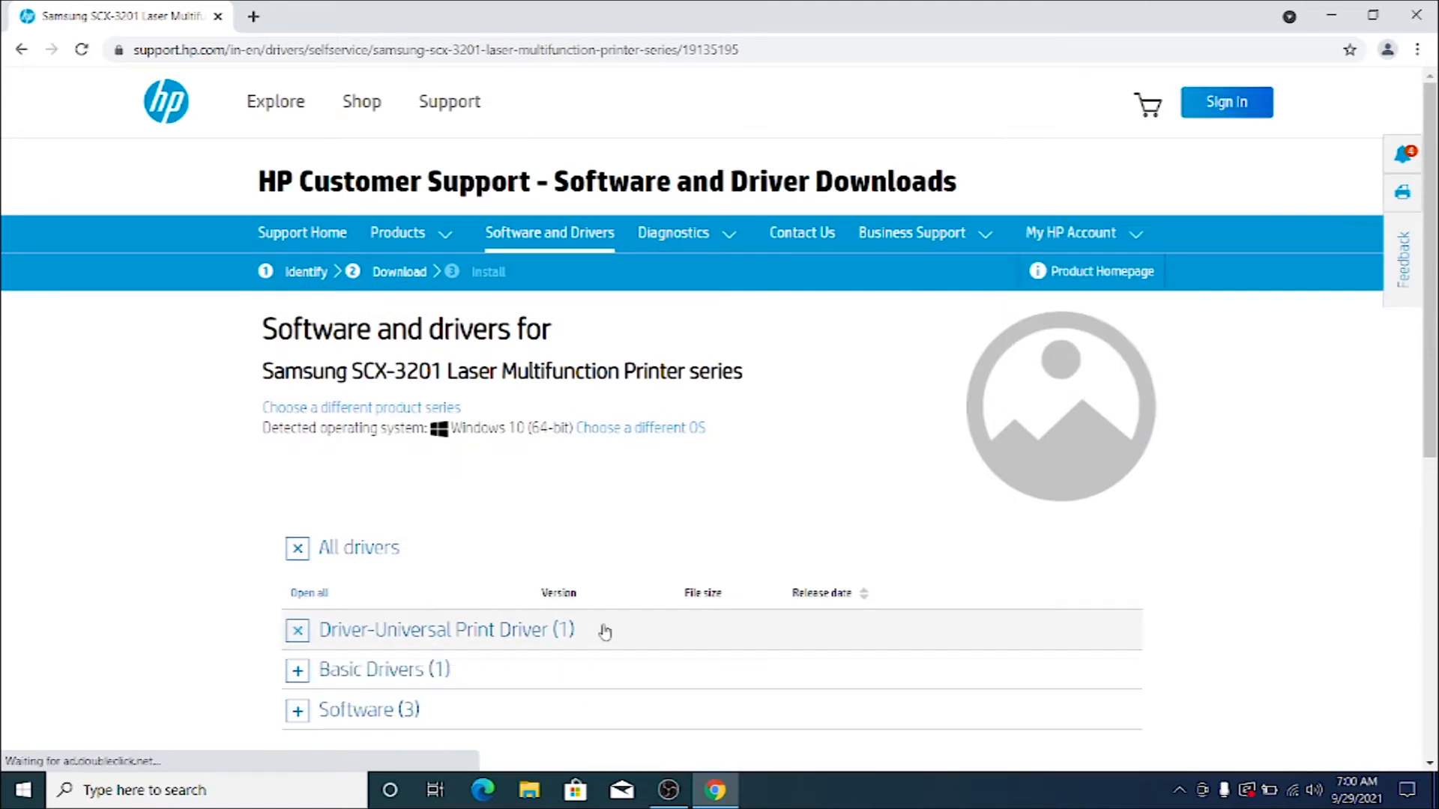
pyautogui.click(564, 671)
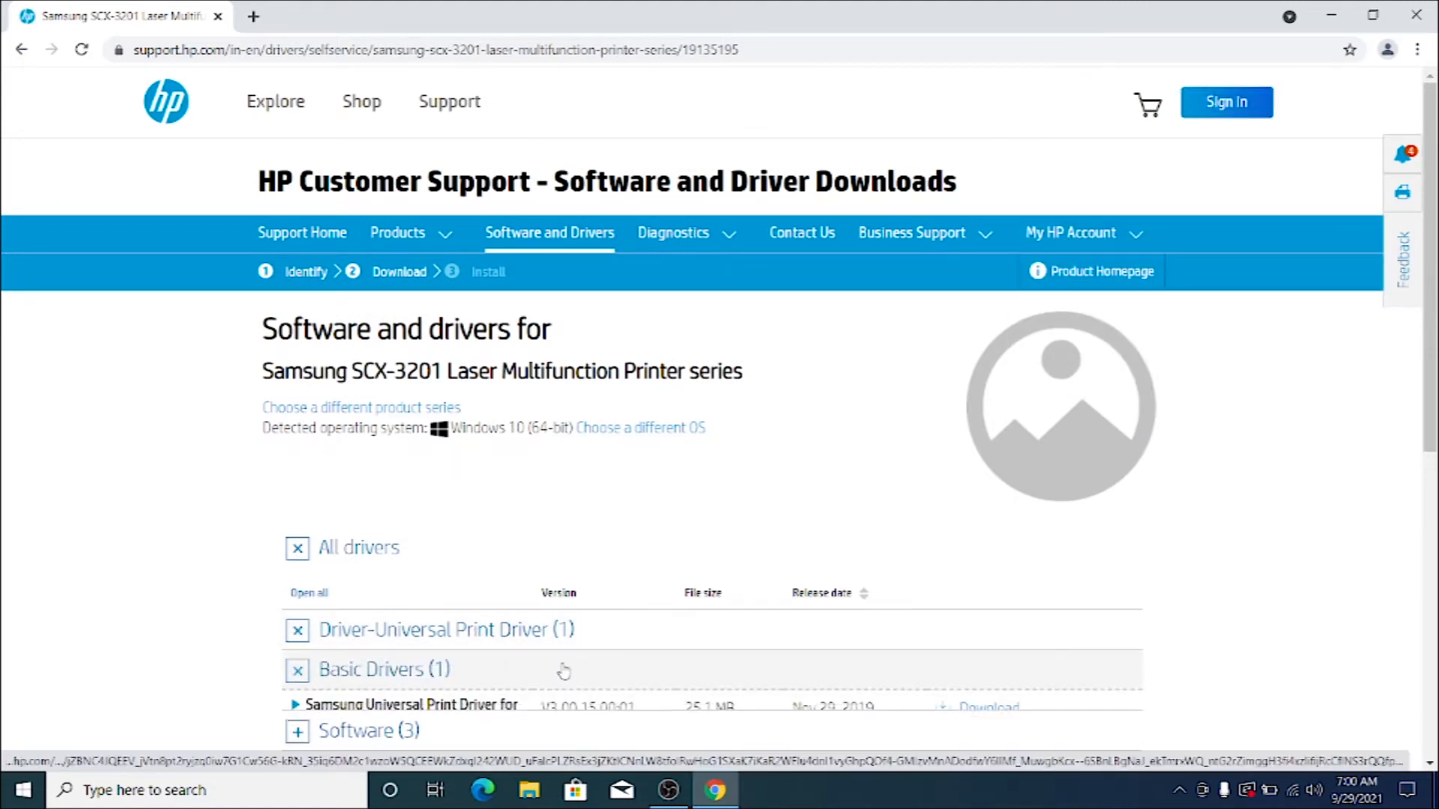
pyautogui.moveTo(1432, 210); pyautogui.dragTo(1431, 280)
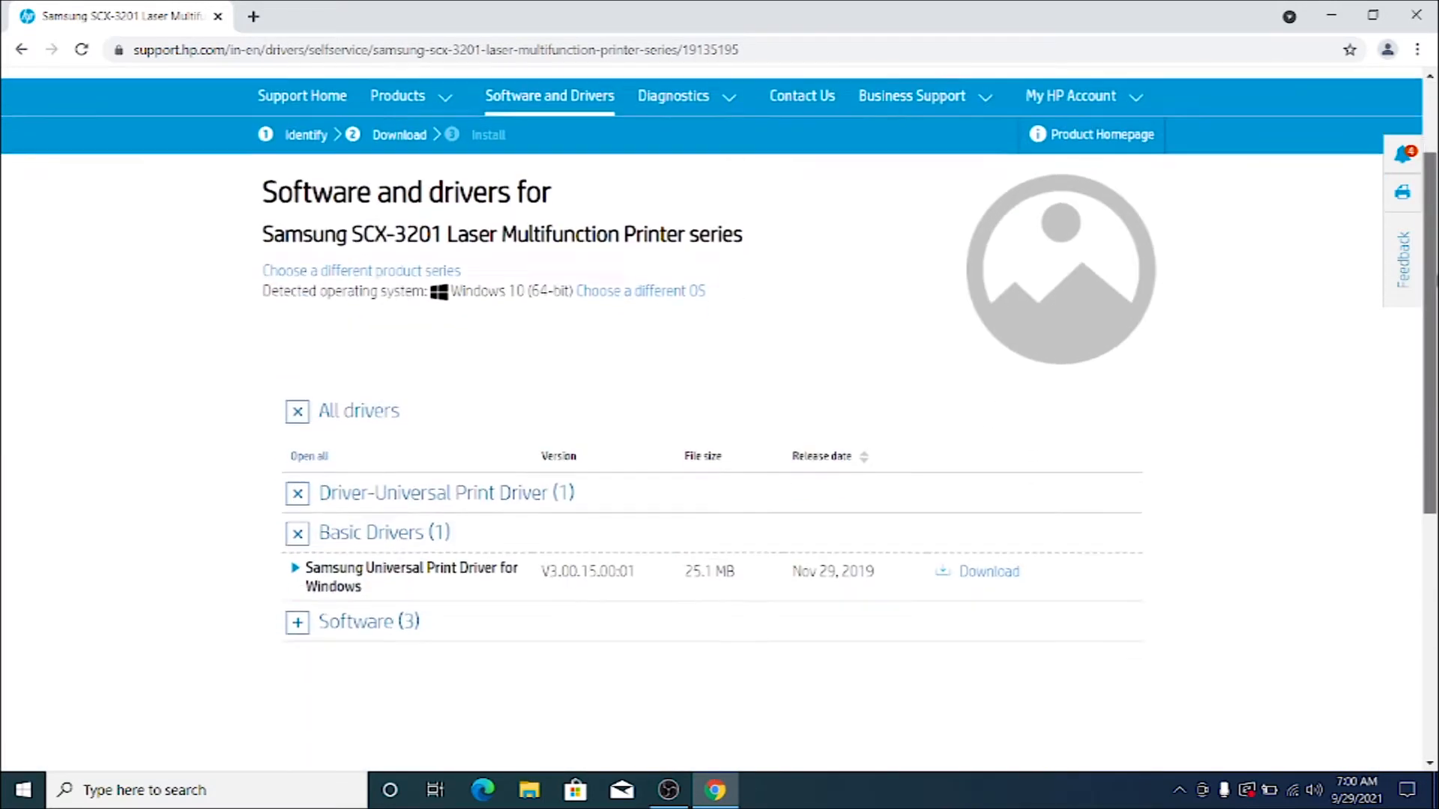
pyautogui.click(999, 571)
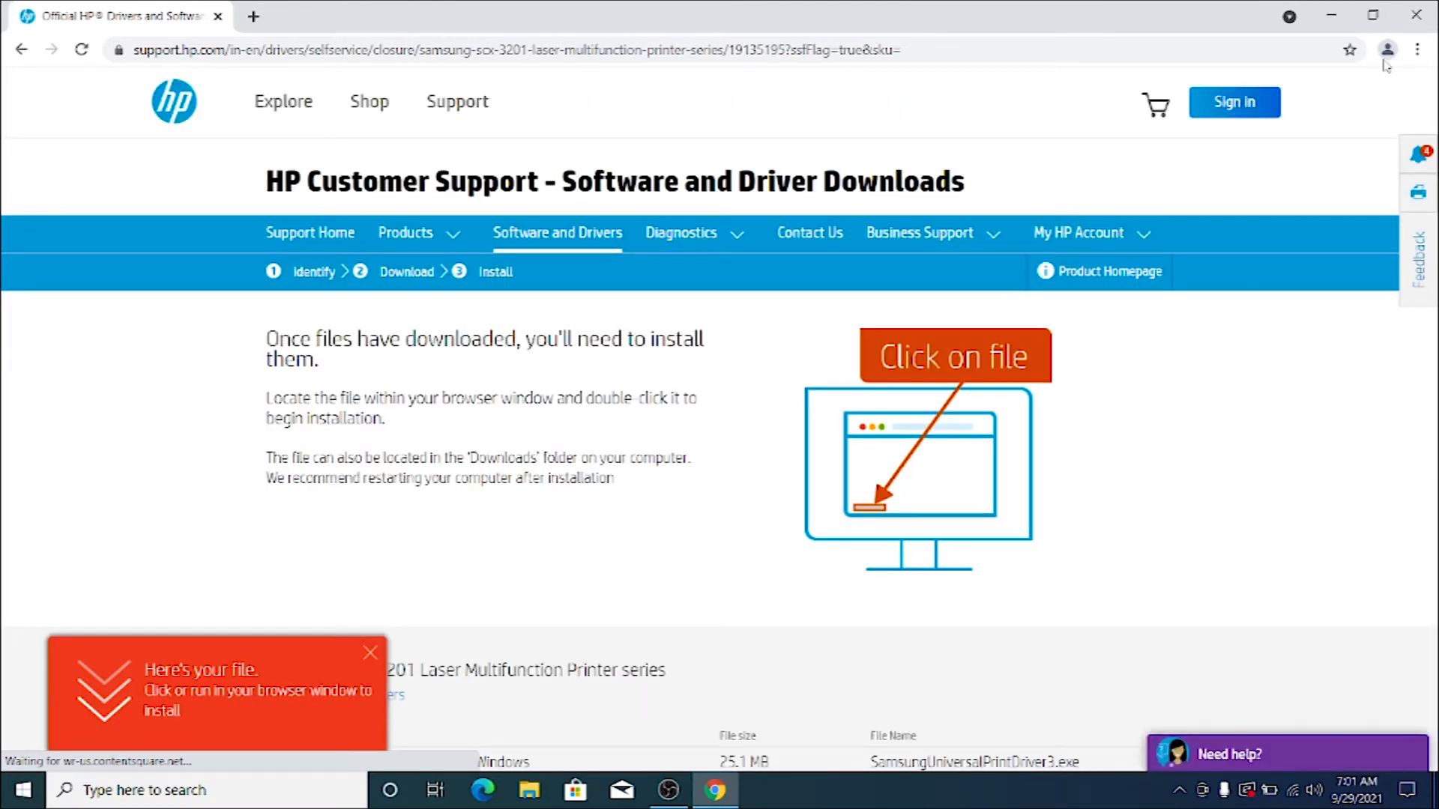
# Show the downloaded driver in its folder and run SamsungUniversalPrintDriver3 with the Install option.
pyautogui.click(1366, 753)
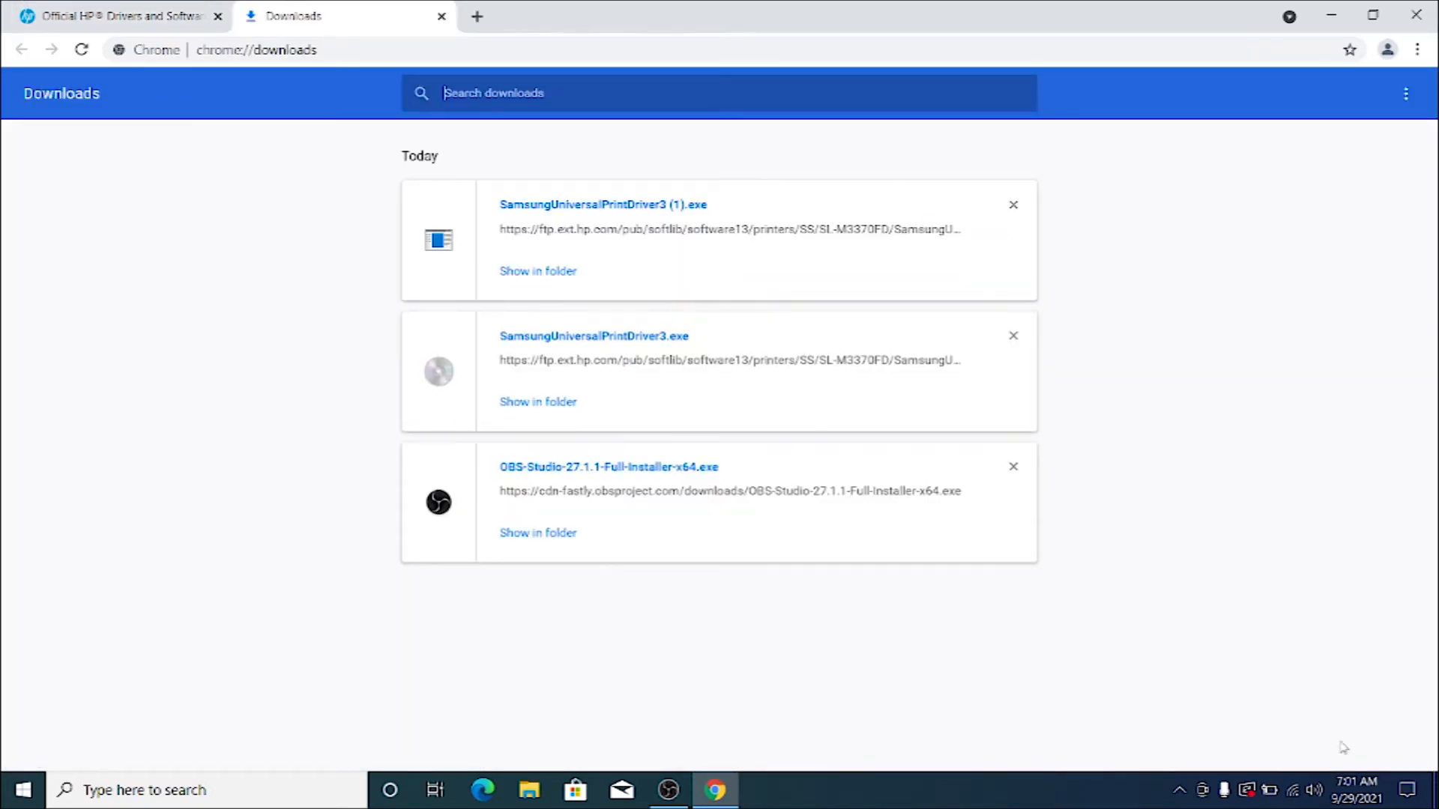
pyautogui.click(514, 274)
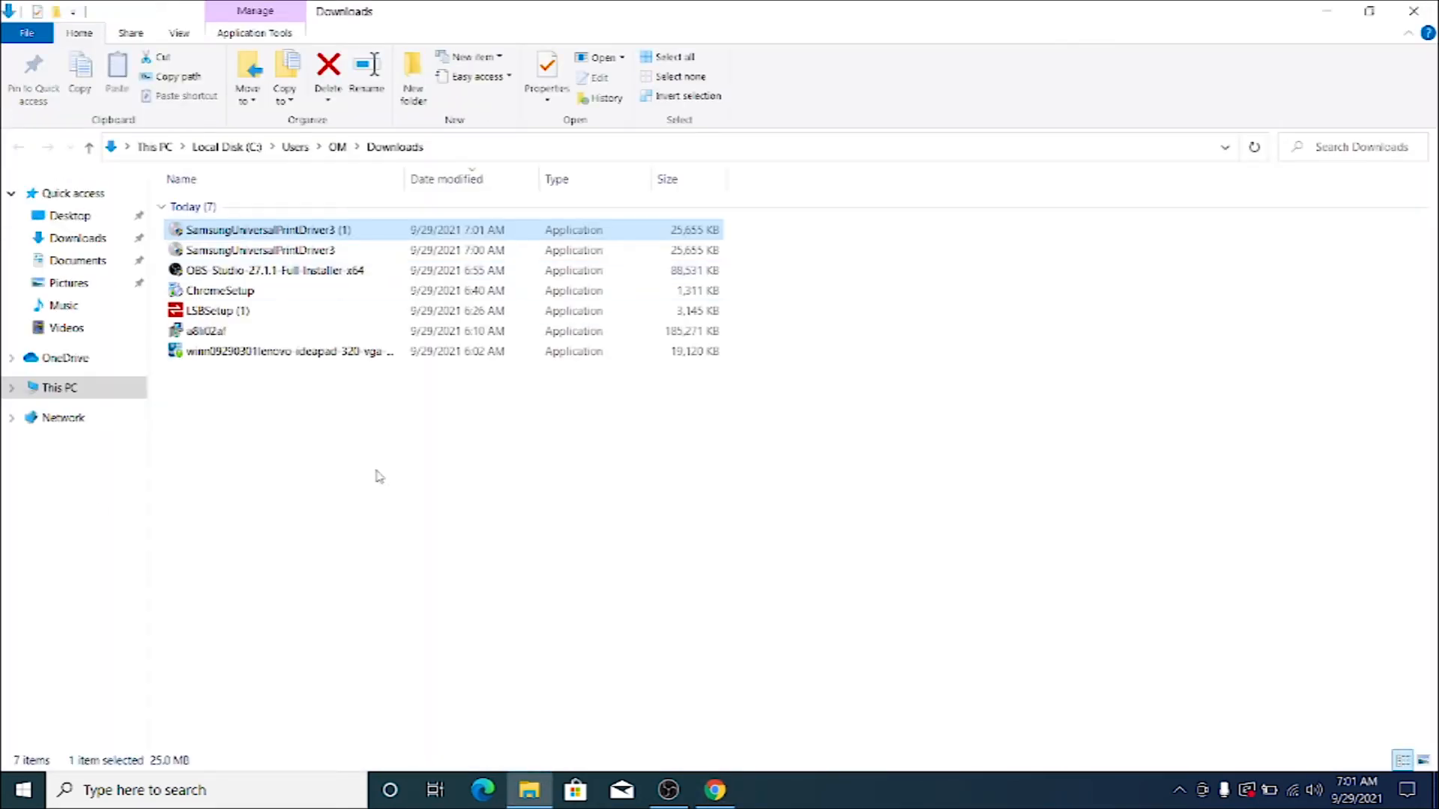
pyautogui.doubleClick(293, 249)
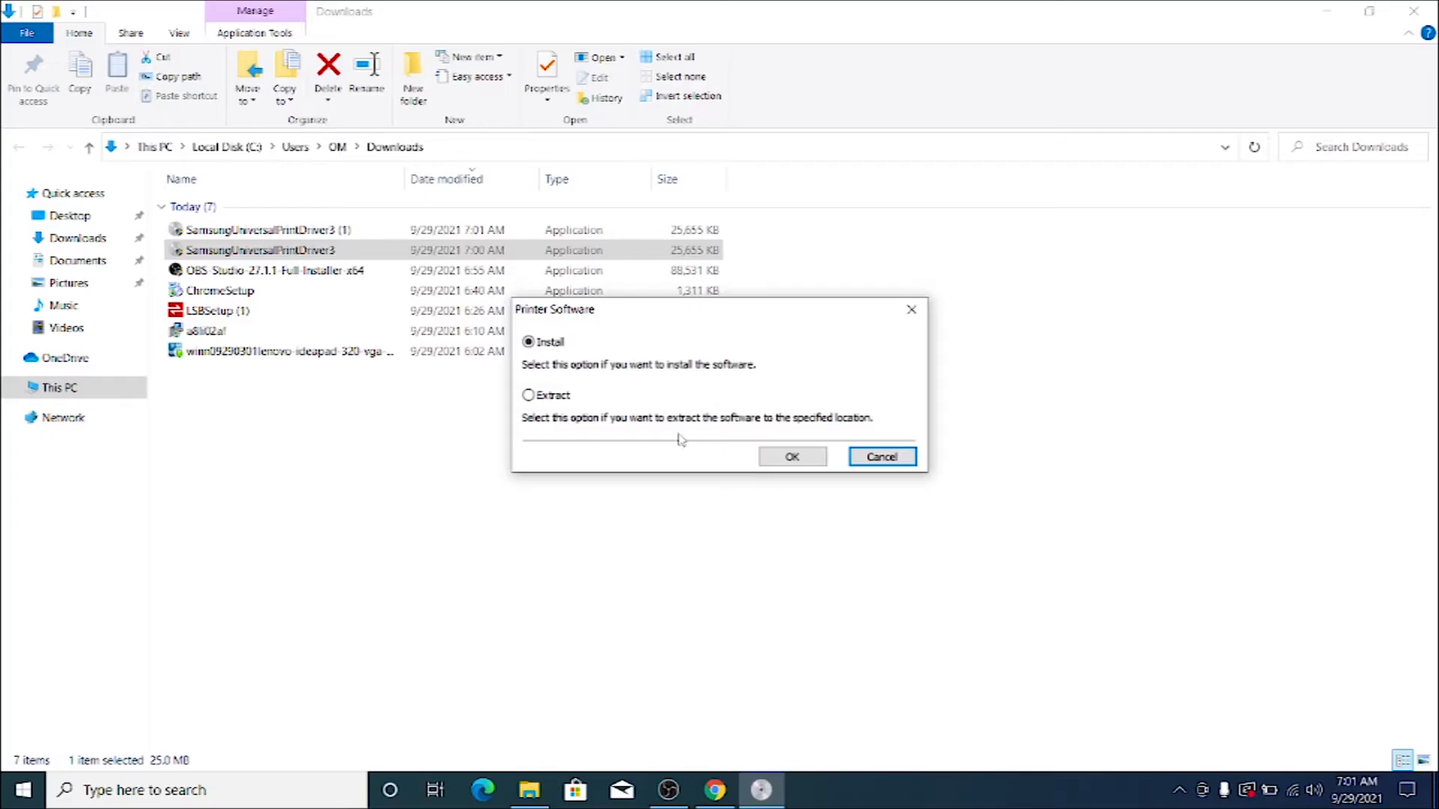
pyautogui.click(789, 461)
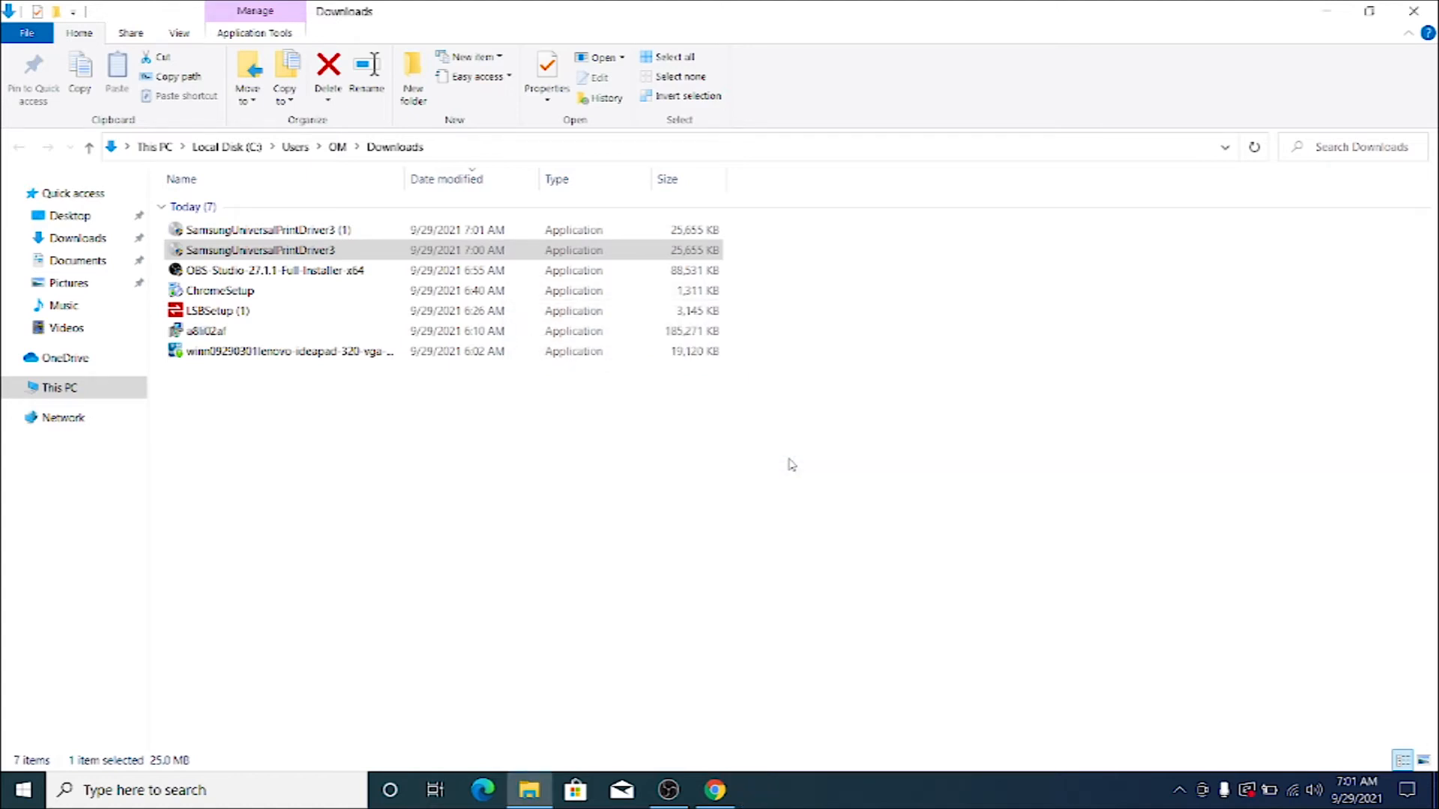
pyautogui.click(1179, 794)
pyautogui.click(1099, 790)
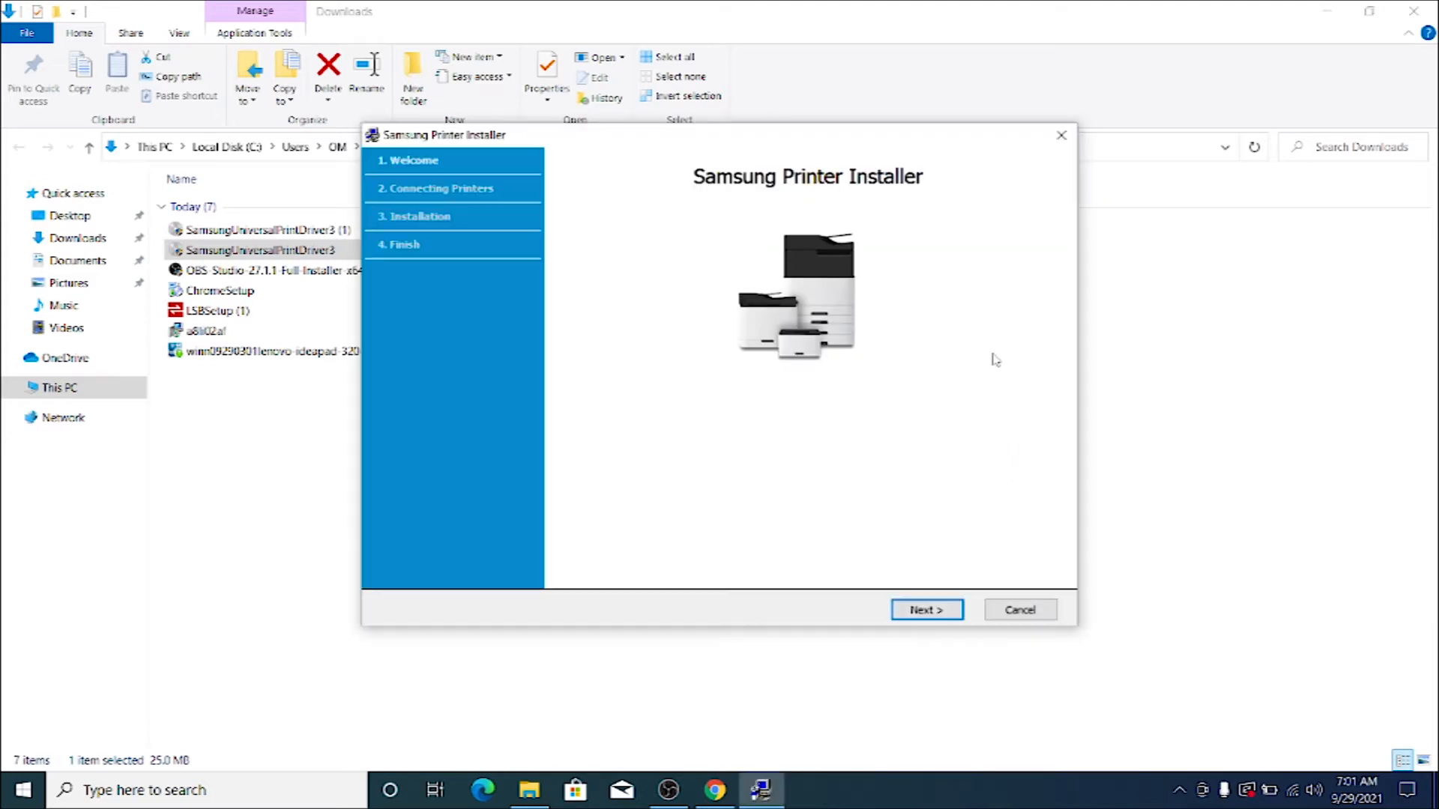
# Proceed past the installer's welcome page and accept the End User License Agreement and the Data Collection Settings and HP Privacy Statement.
pyautogui.click(930, 610)
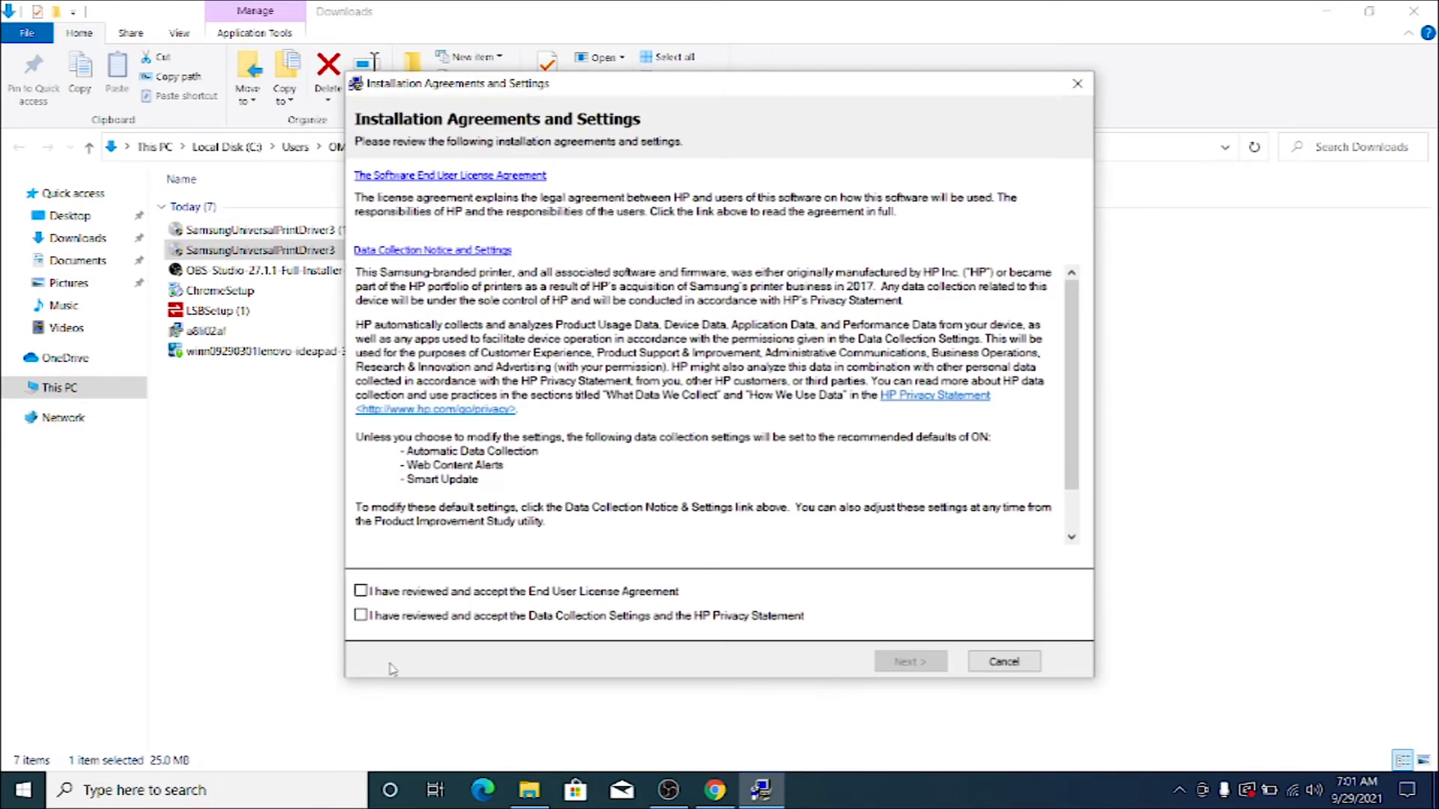
pyautogui.click(408, 593)
pyautogui.click(407, 616)
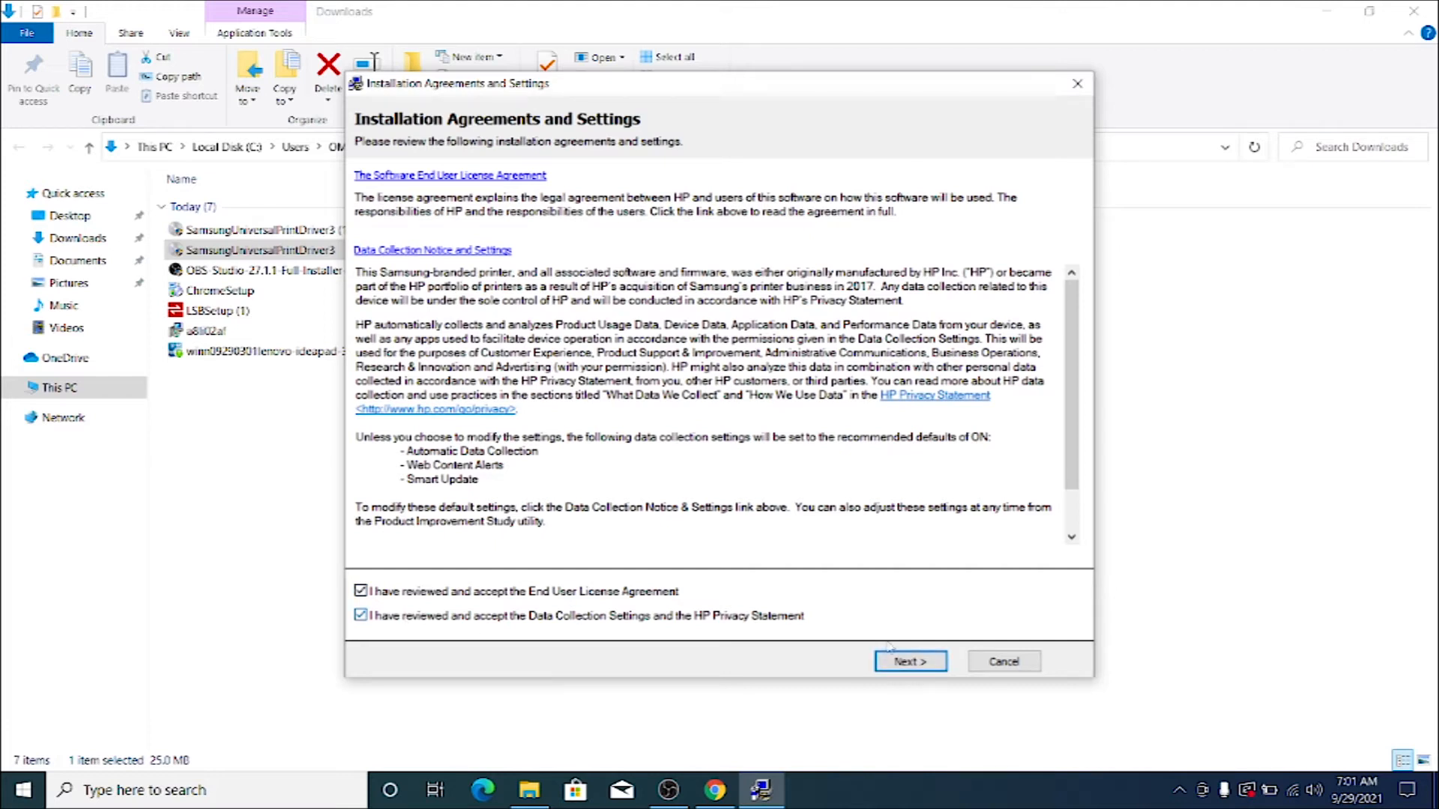
pyautogui.click(910, 663)
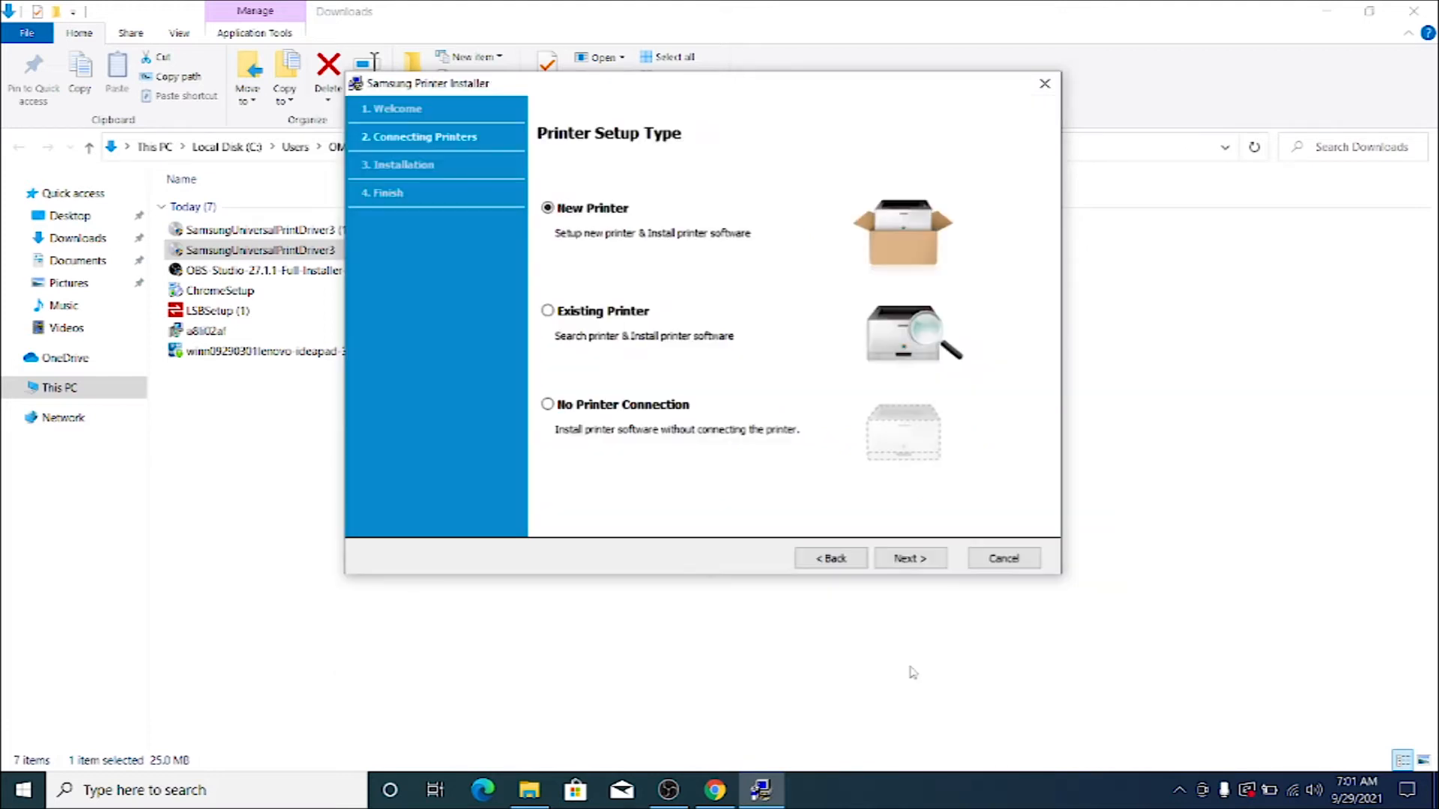
# Set up a new printer over USB, select the SCX-3200 Series device, and start the installation with the default printer settings.
pyautogui.click(922, 560)
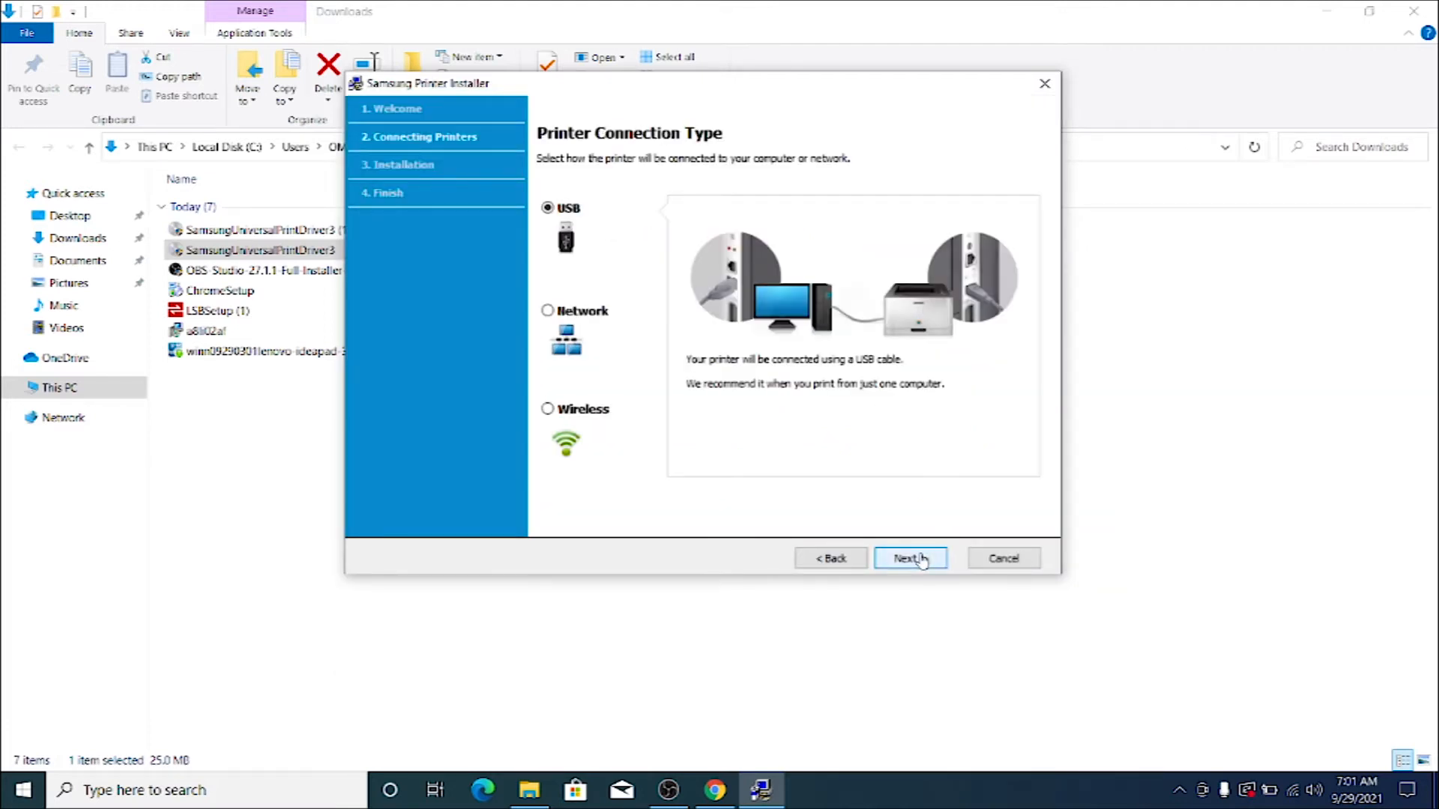
pyautogui.click(922, 561)
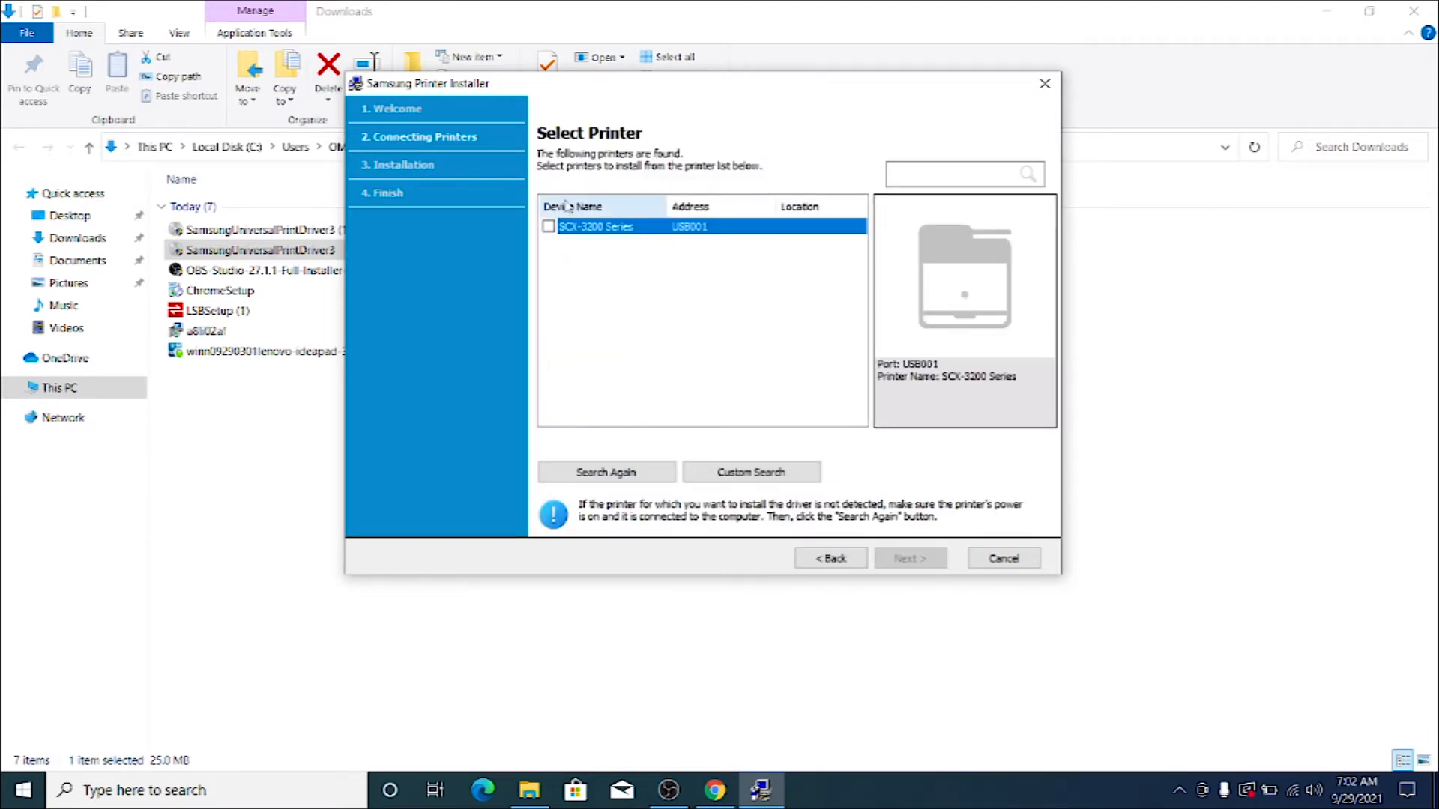
pyautogui.click(548, 226)
pyautogui.click(910, 560)
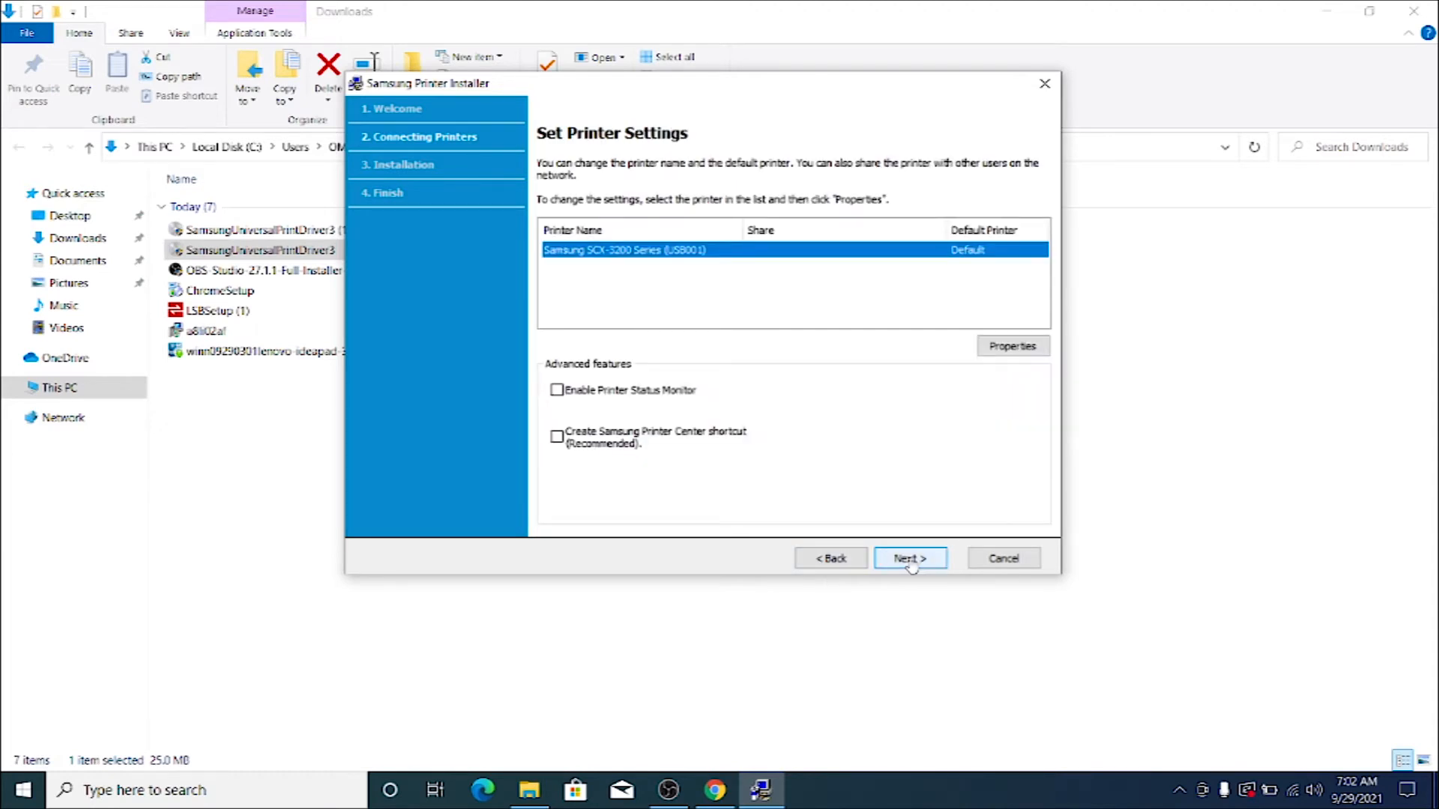
pyautogui.click(909, 559)
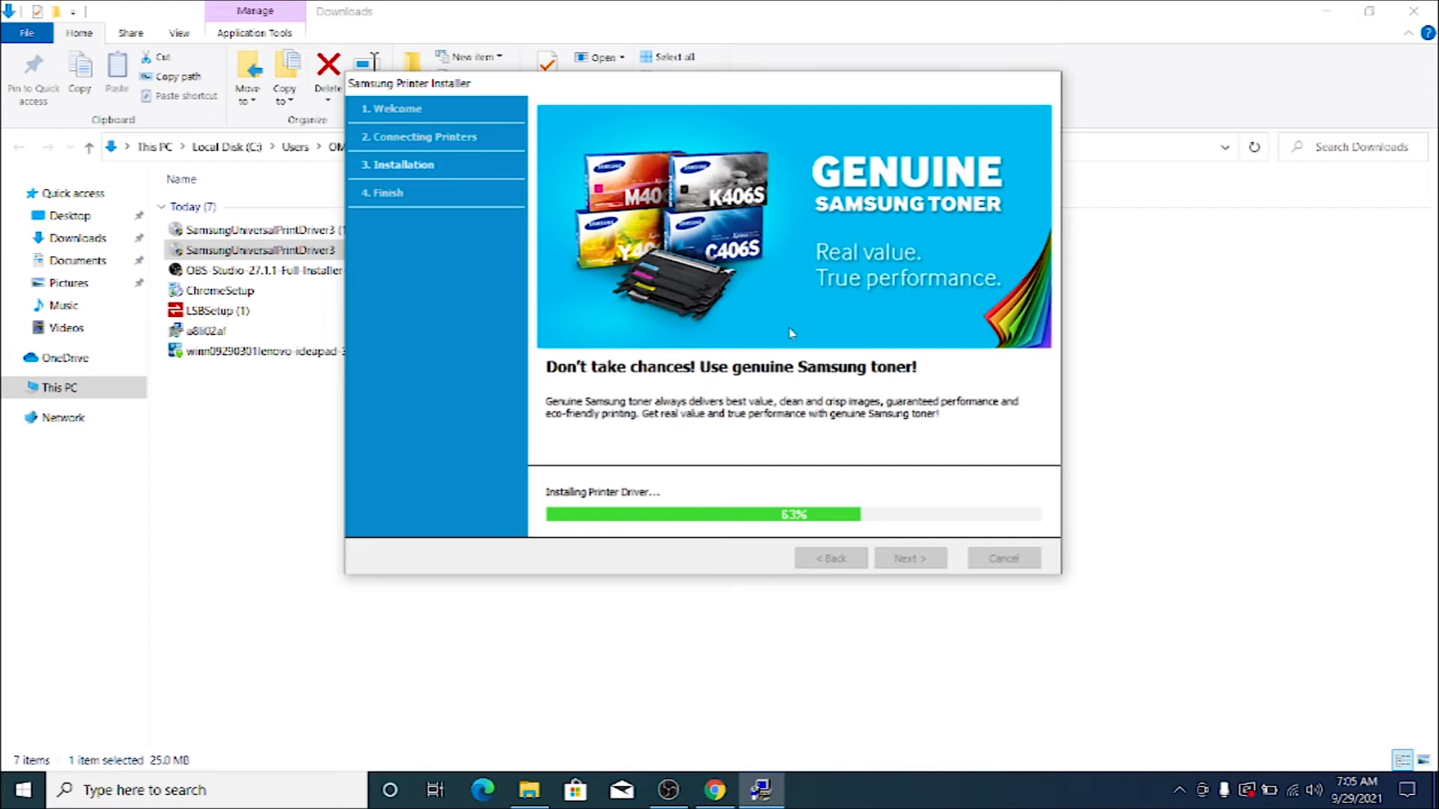
# Move the installer window aside and close the File Explorer and Chrome windows behind it.
pyautogui.moveTo(778, 91); pyautogui.dragTo(867, 155)
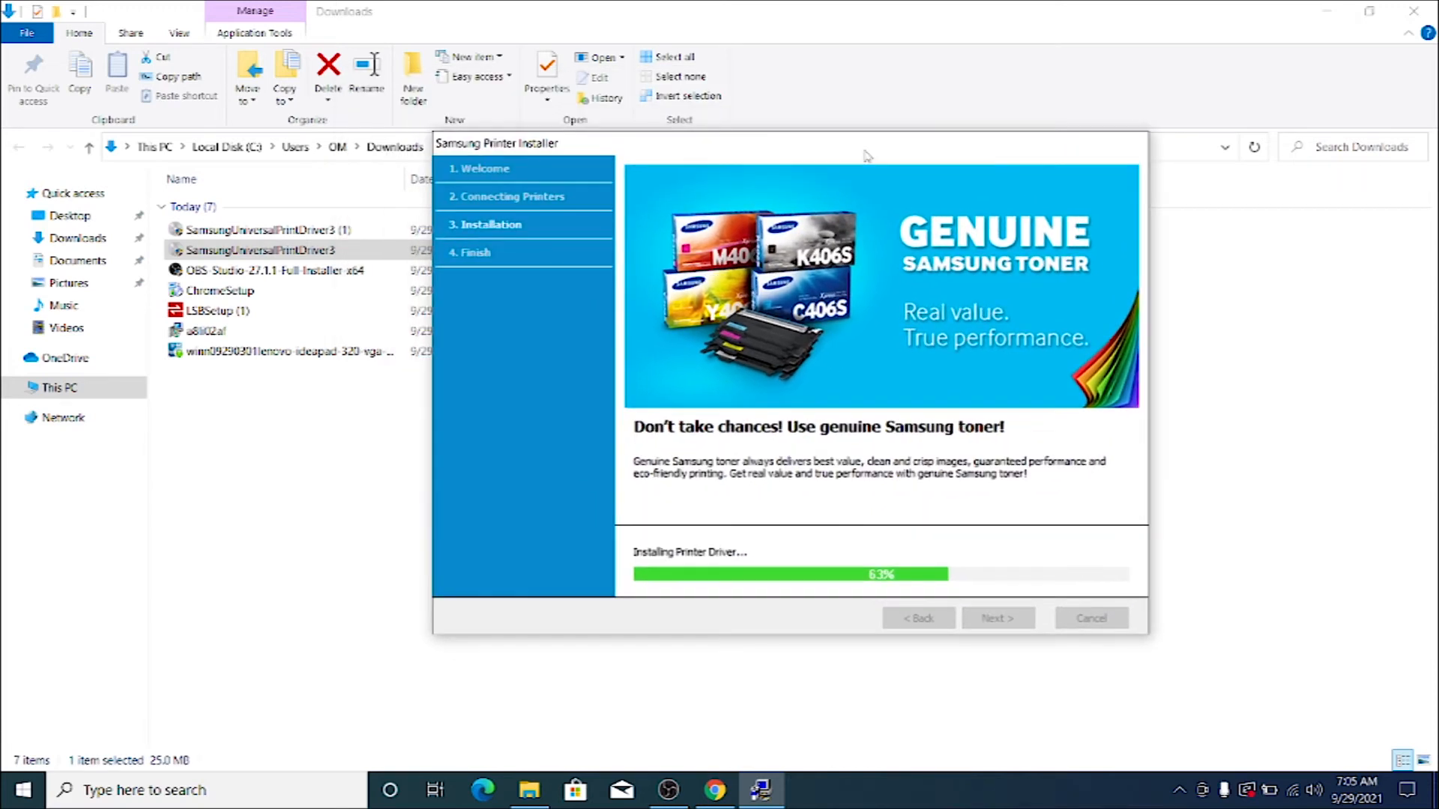
pyautogui.click(1414, 10)
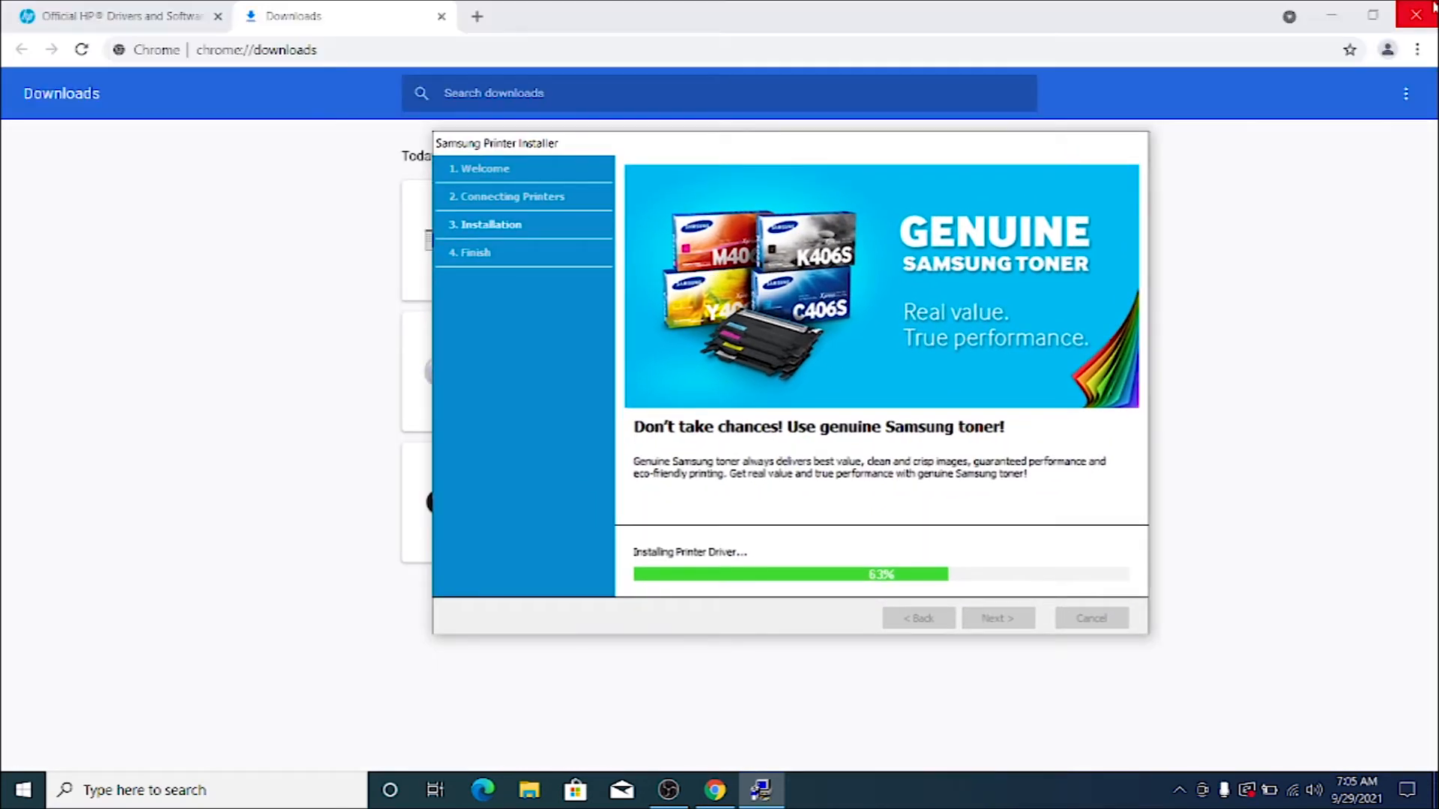
pyautogui.click(1428, 4)
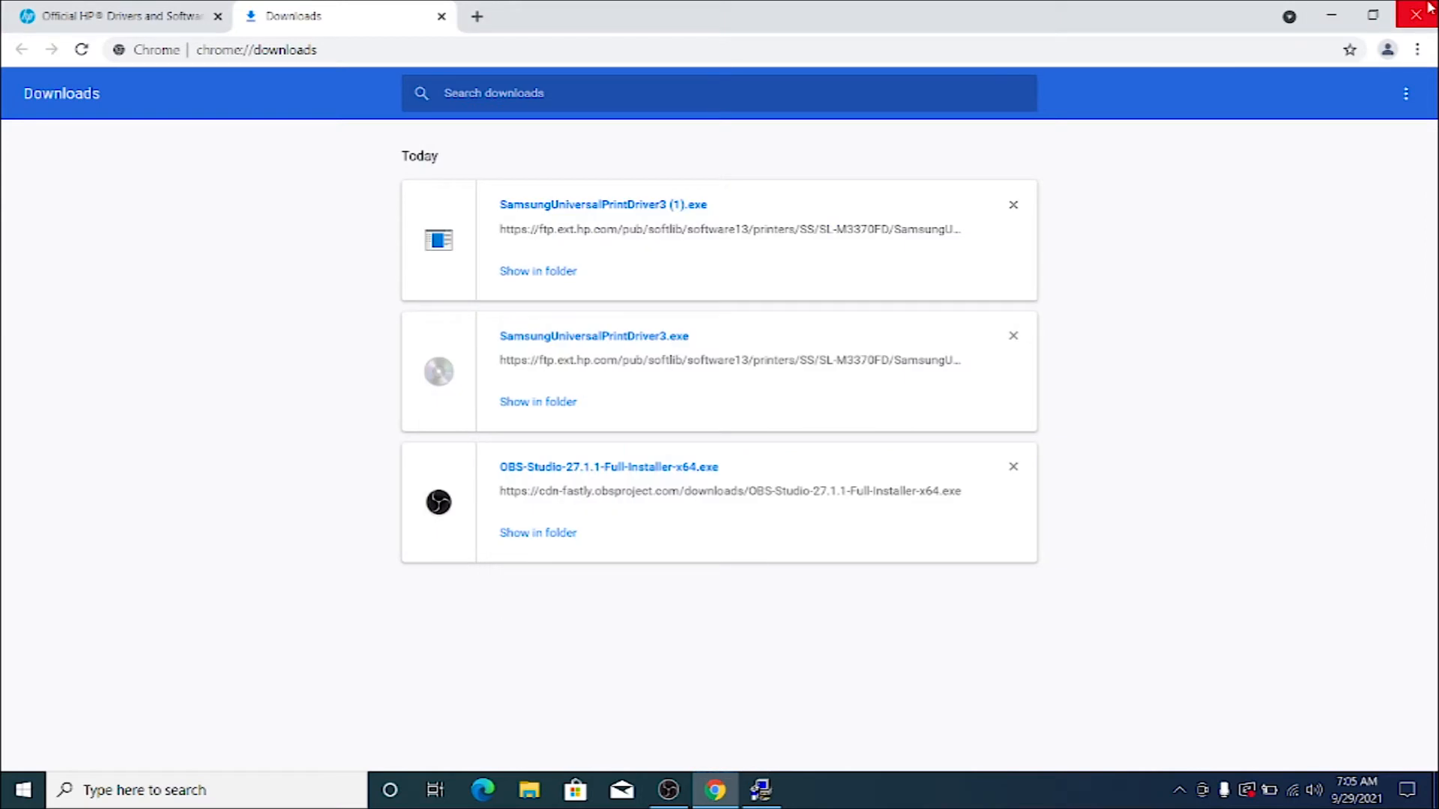
pyautogui.click(1428, 6)
# Choose to print a test page on the Samsung SCX-3200 Series (USB001) and finish the printer setup.
pyautogui.moveTo(915, 142); pyautogui.dragTo(863, 100)
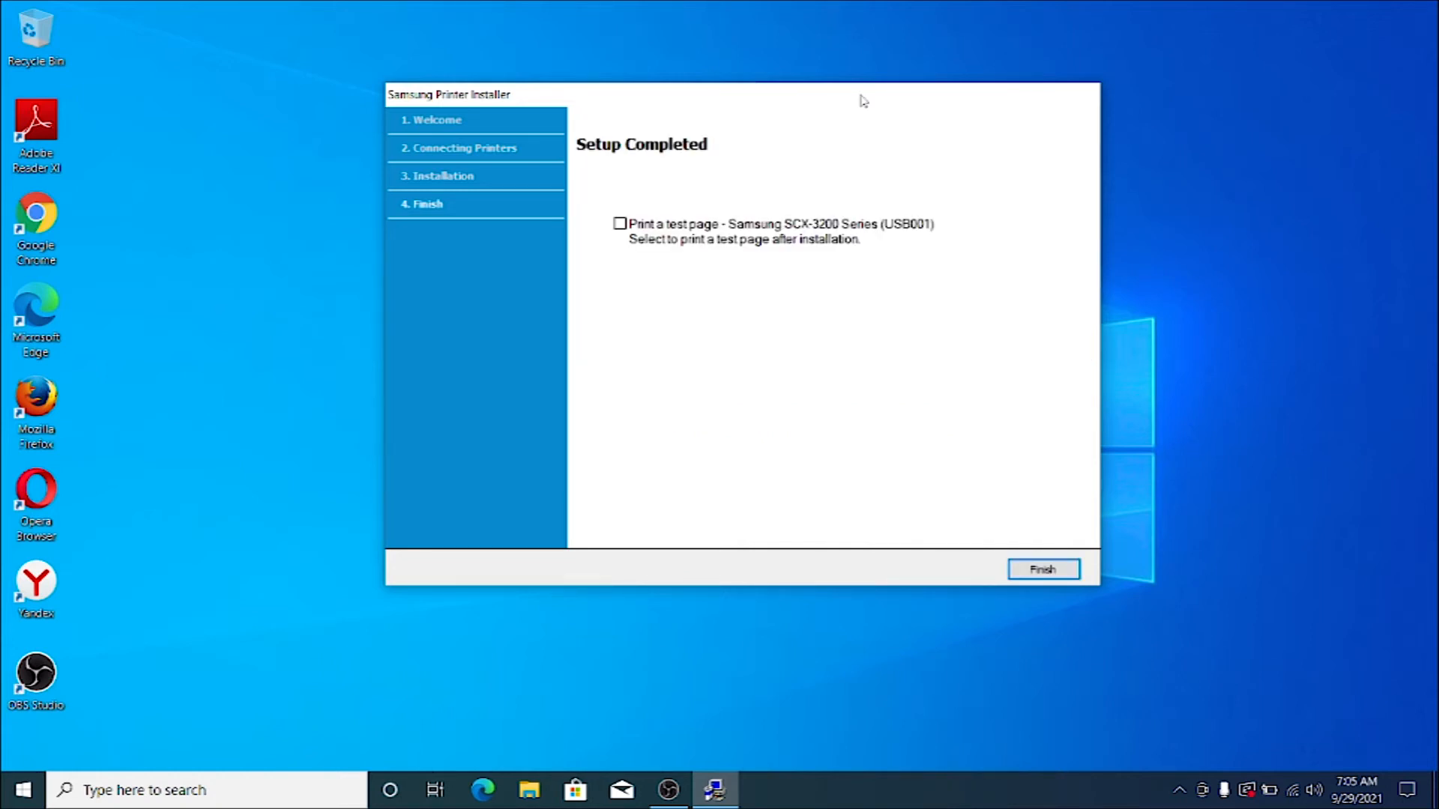
pyautogui.click(690, 228)
pyautogui.click(1024, 575)
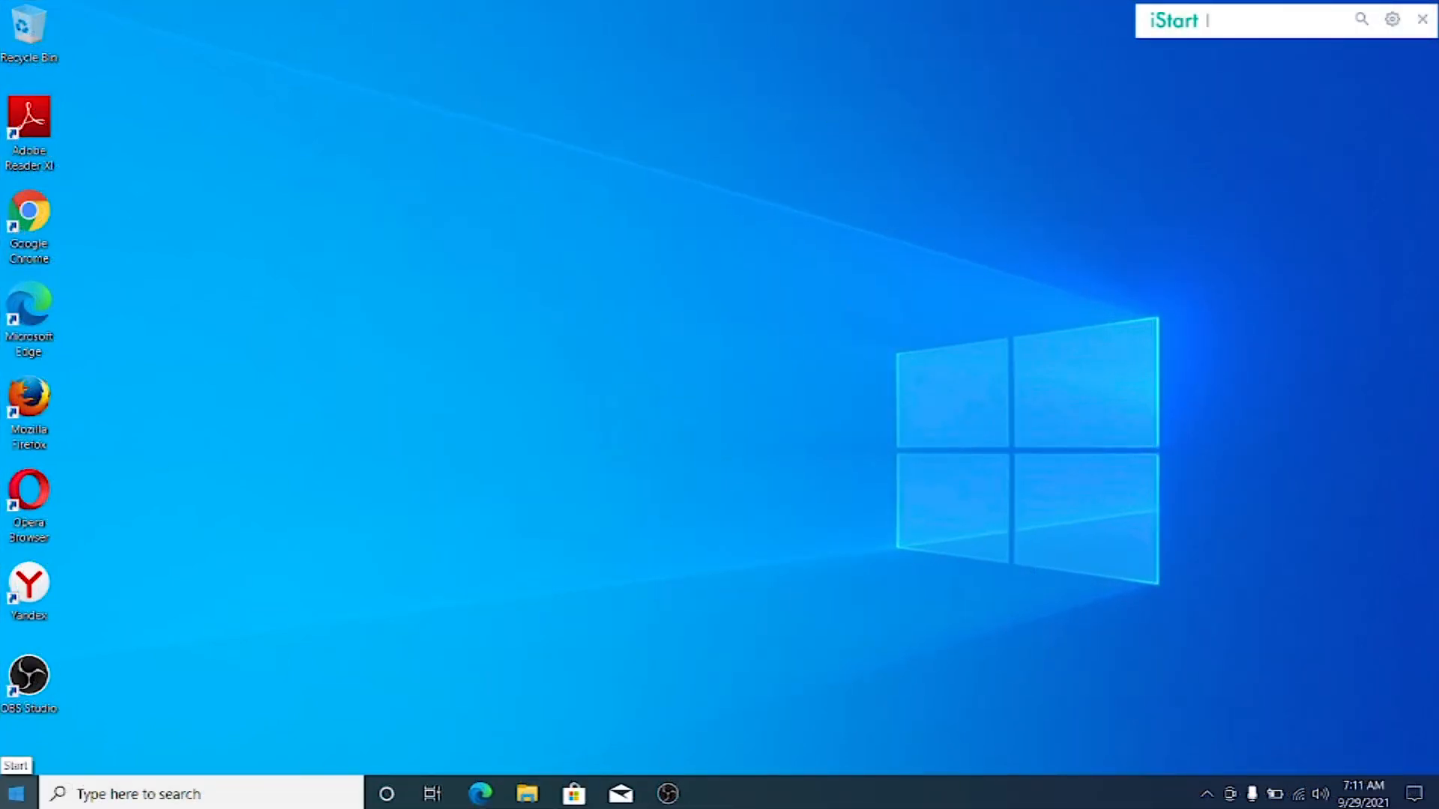
# Find and open Control Panel through Windows search, and go to Devices and Printers.
pyautogui.click(17, 794)
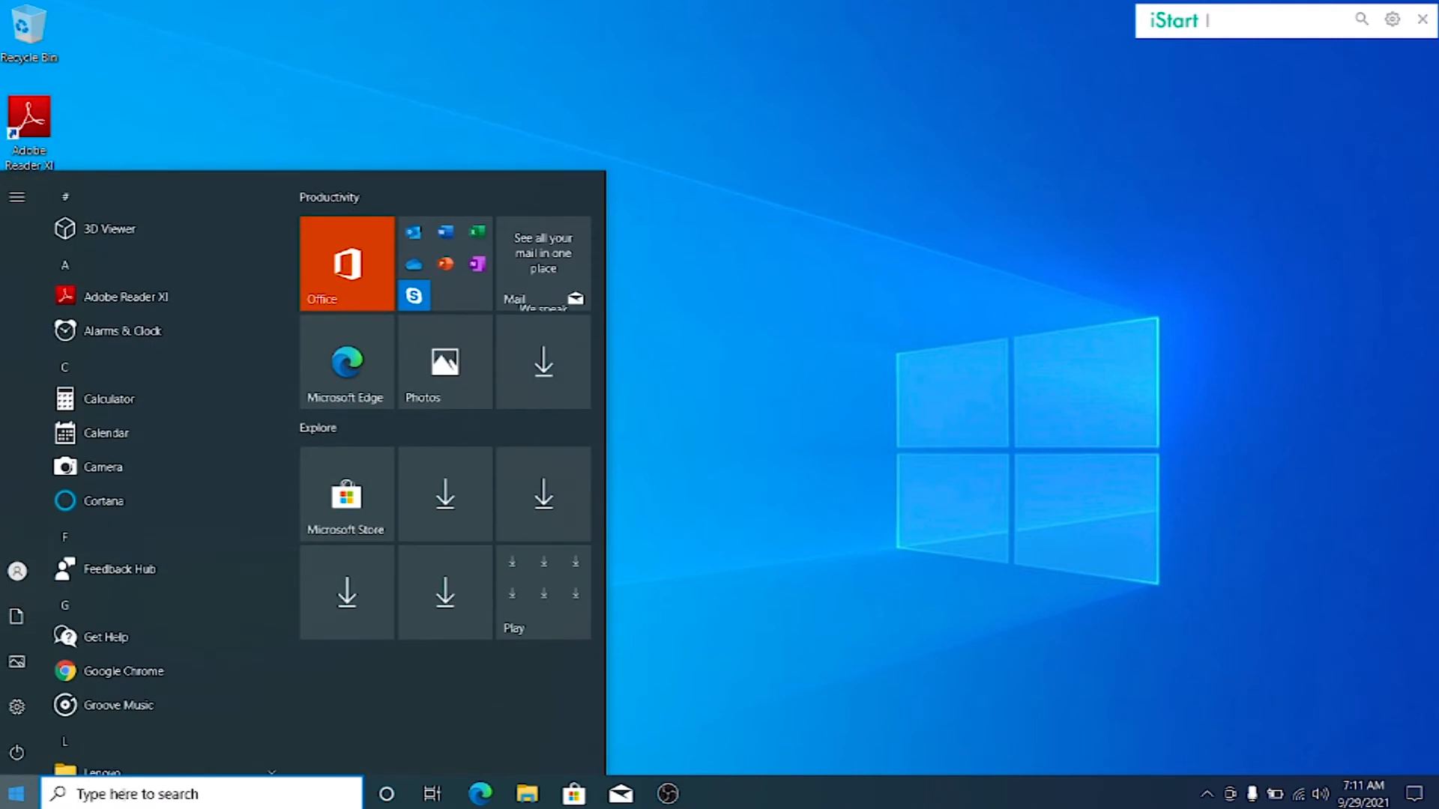
pyautogui.click(189, 799)
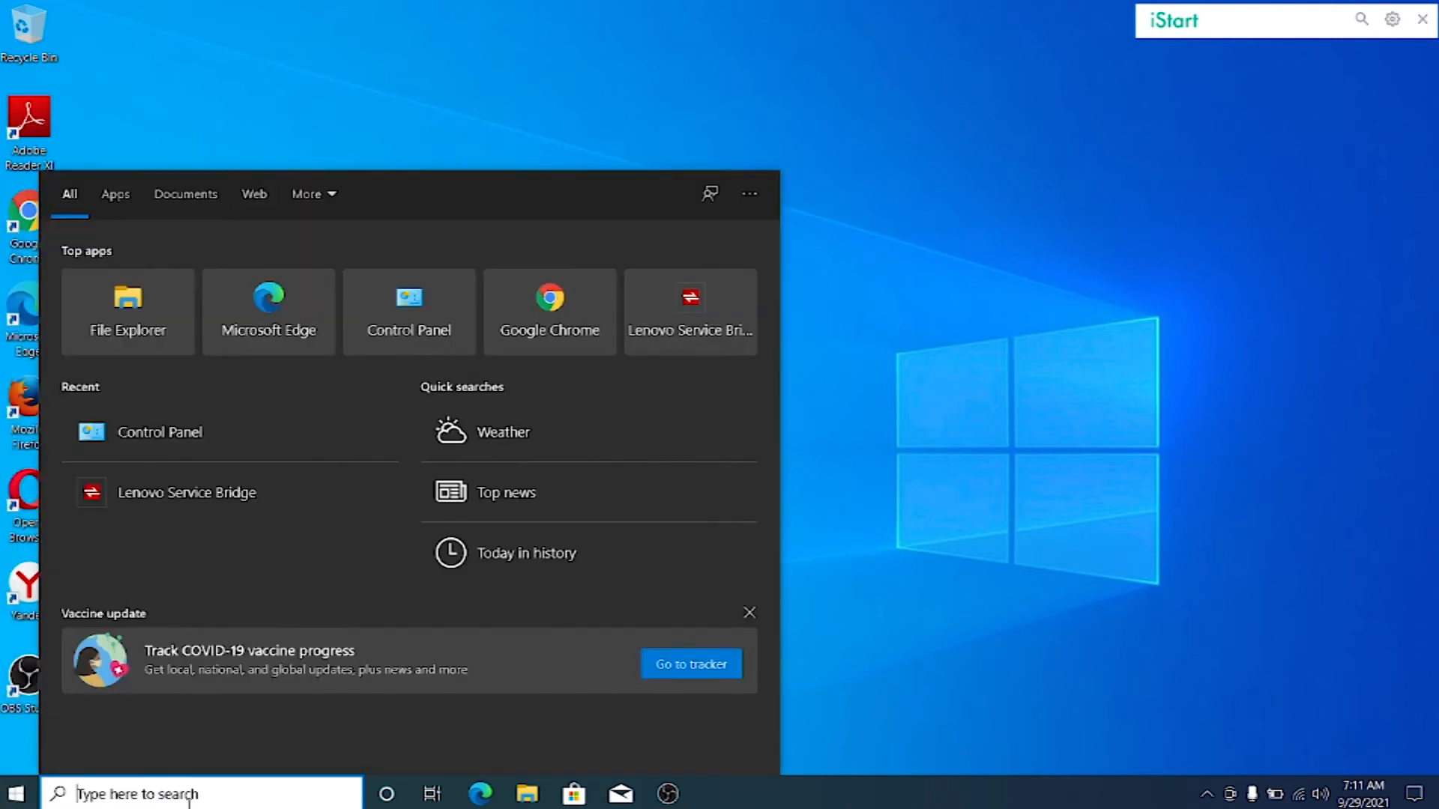
pyautogui.write('c')
pyautogui.click(184, 294)
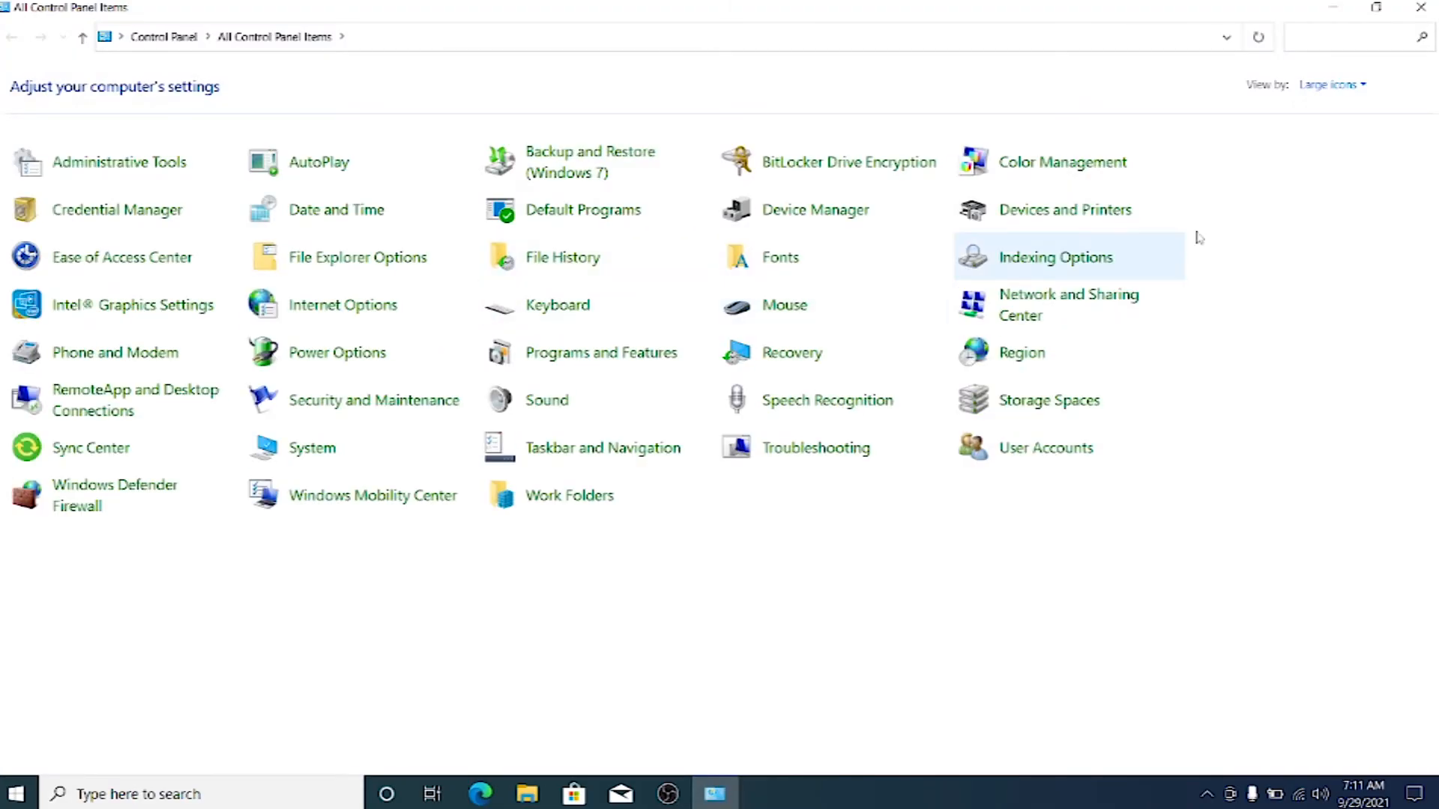
pyautogui.click(1089, 211)
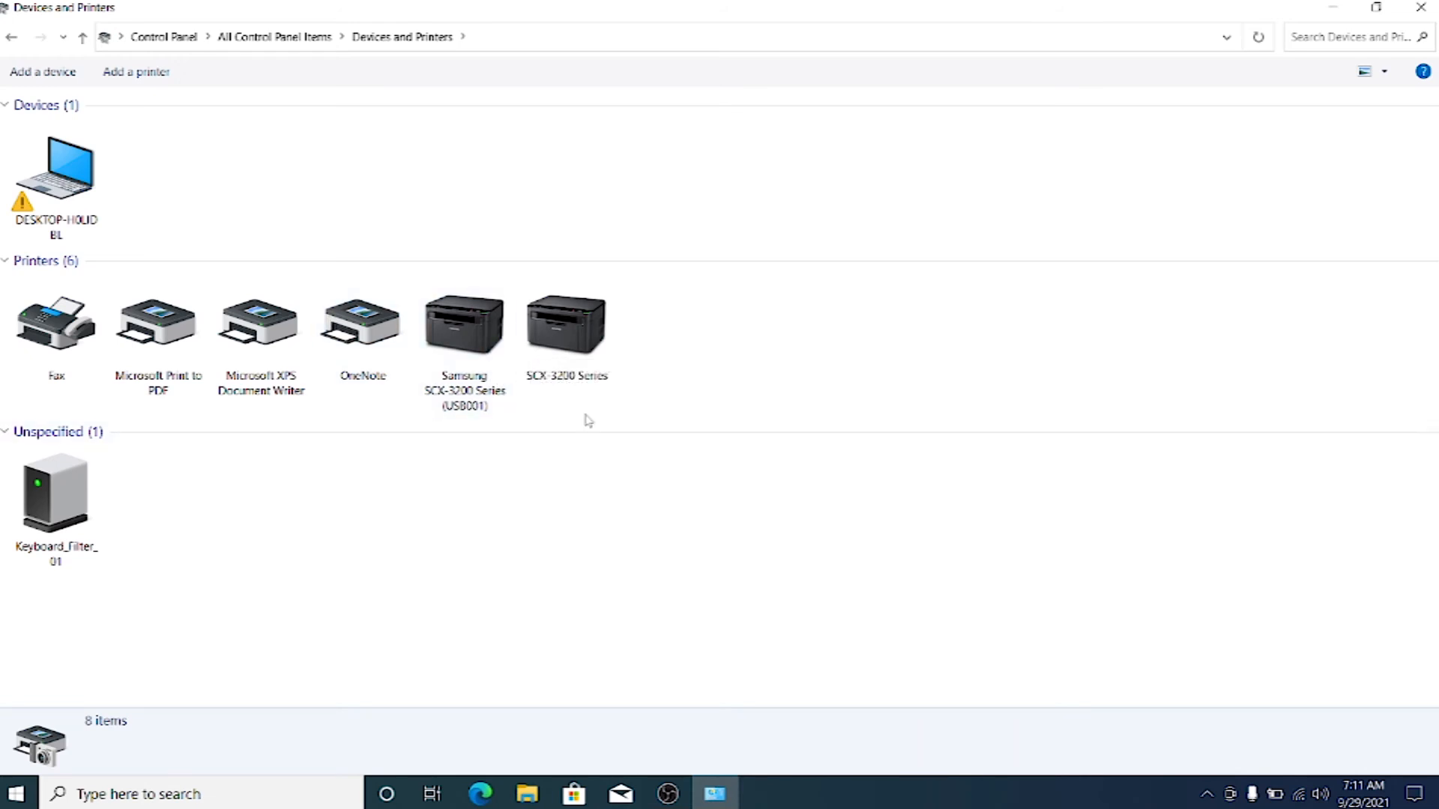
# Print a test page from the printer properties of the Samsung SCX-3200 Series (USB001) and close its properties.
pyautogui.rightClick(570, 361)
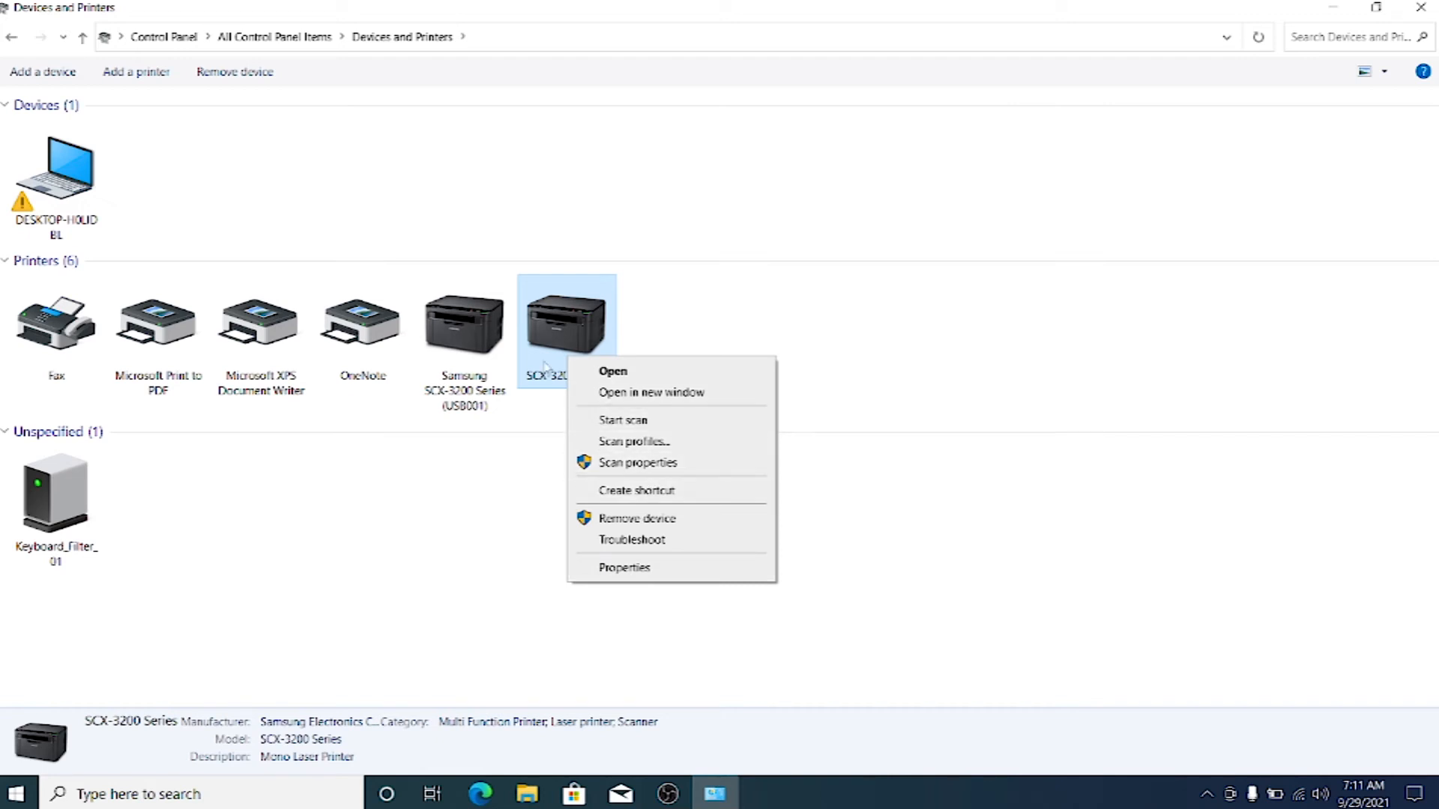
pyautogui.click(482, 339)
pyautogui.rightClick(482, 339)
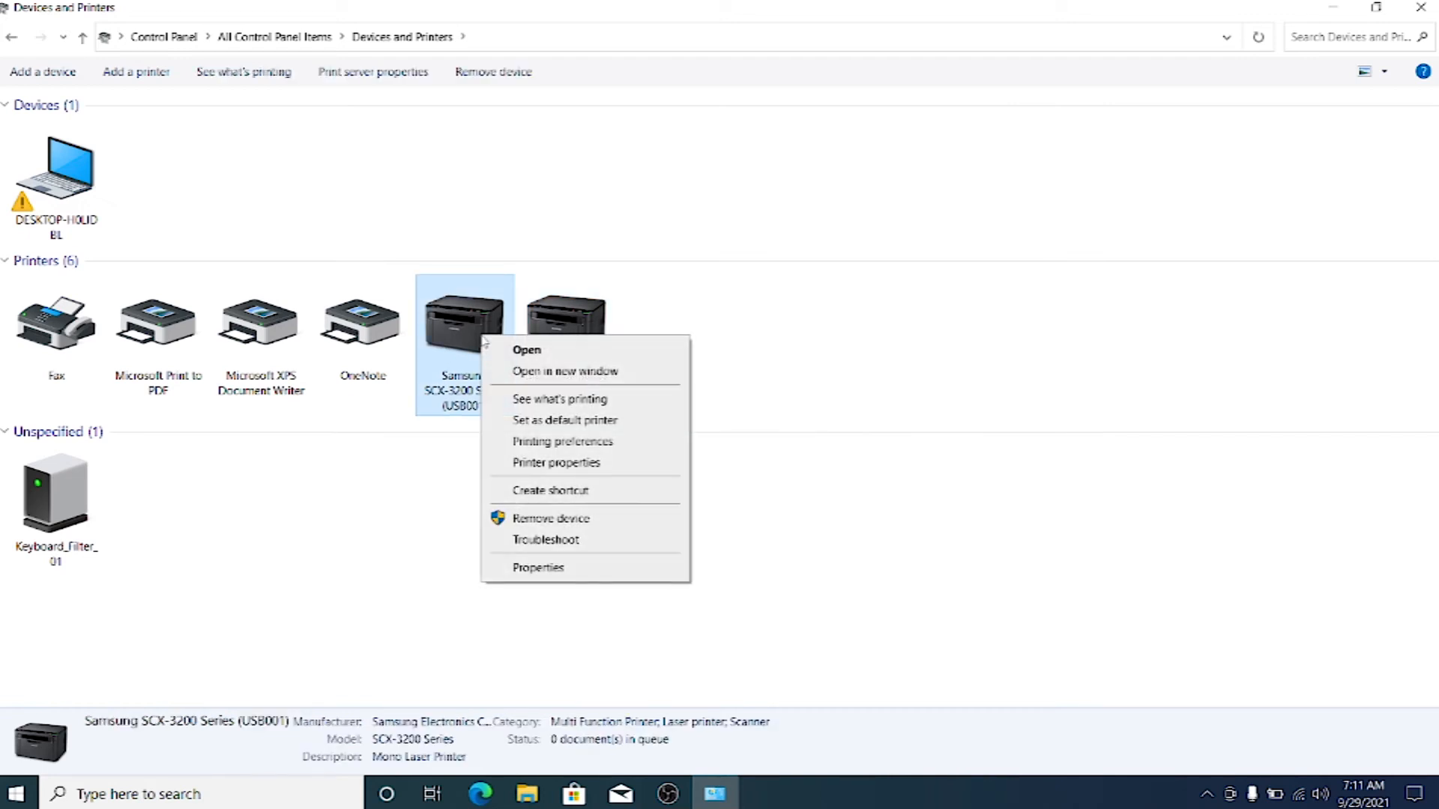
pyautogui.click(567, 463)
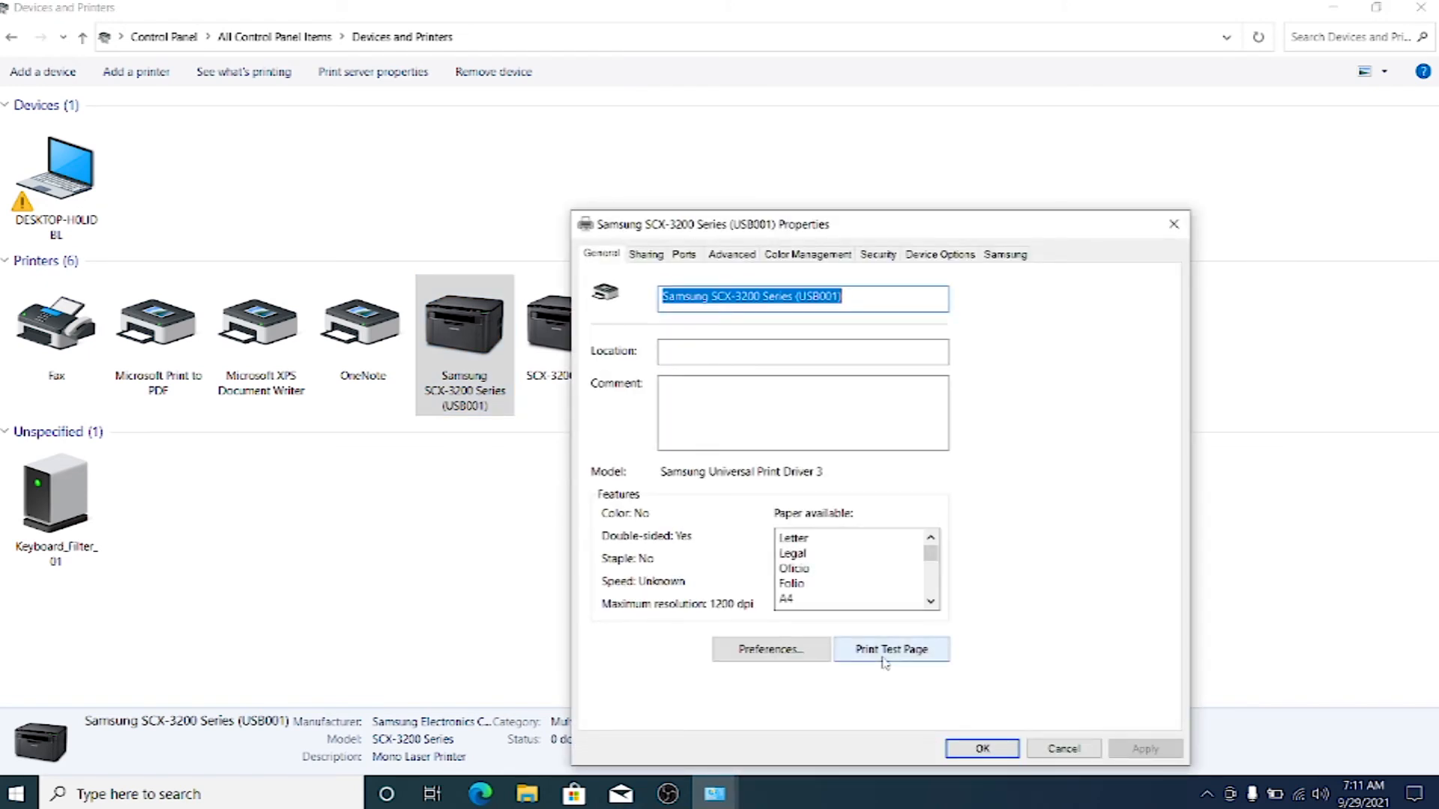
pyautogui.click(889, 655)
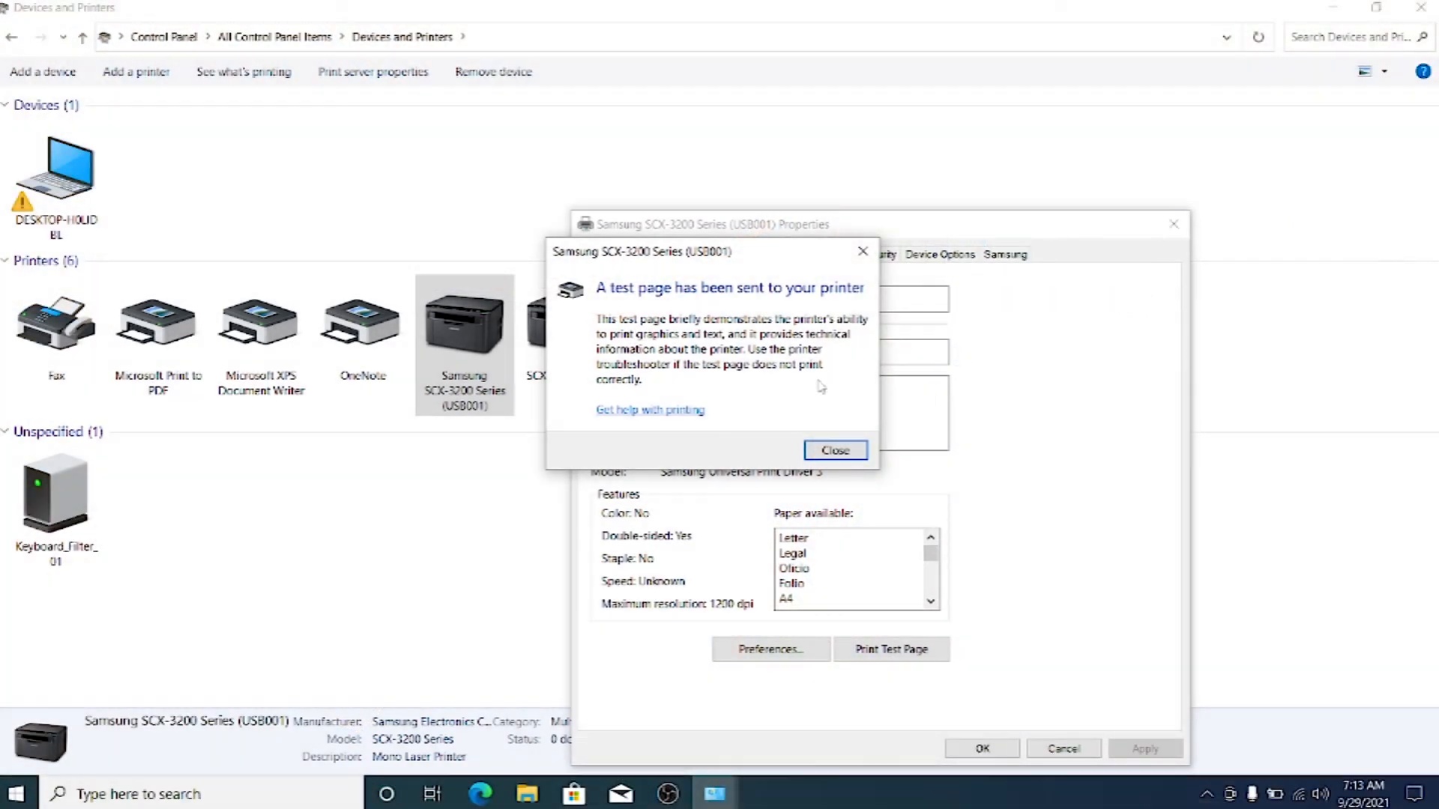
pyautogui.click(844, 458)
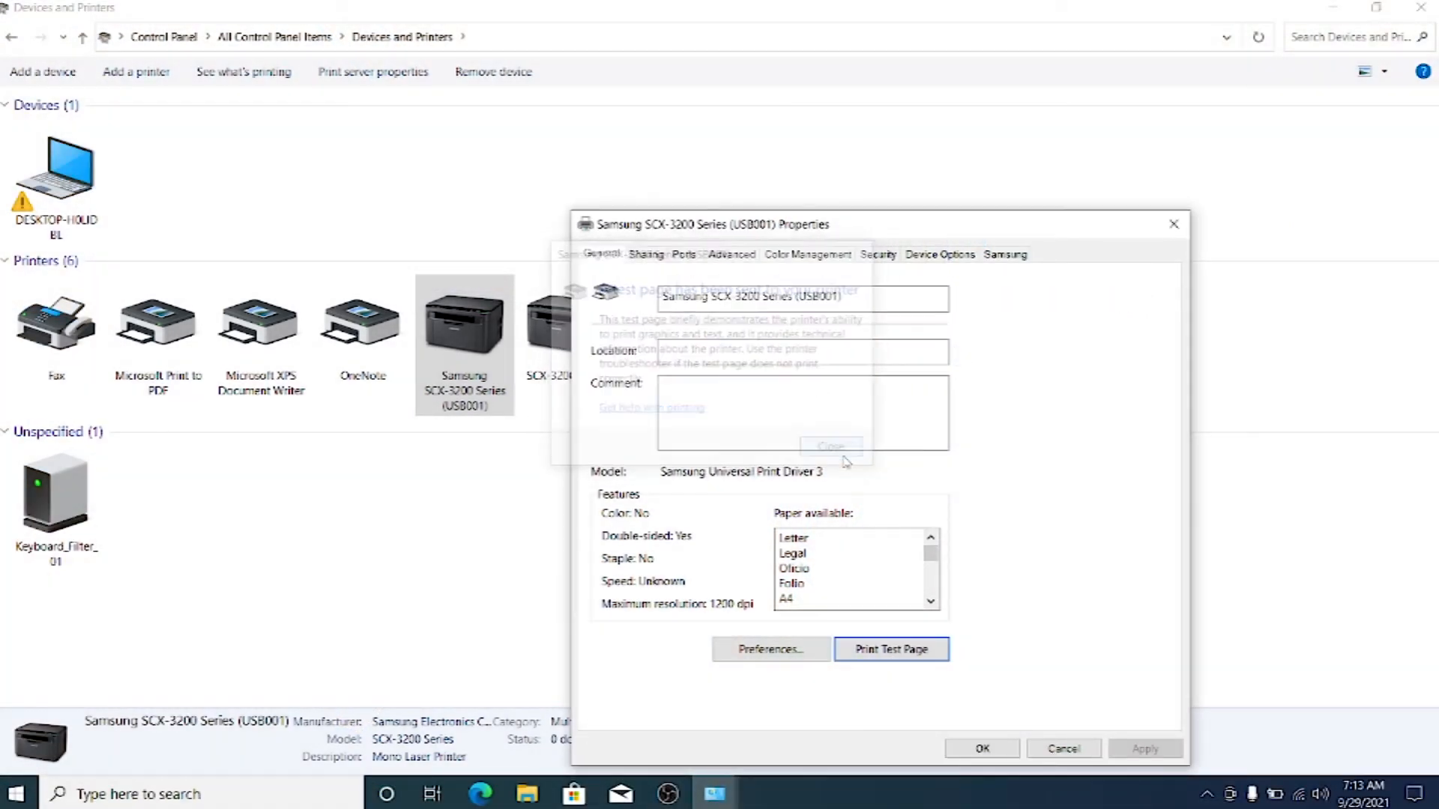
pyautogui.click(1062, 749)
# Start a new scan on the SCX-3200 Series device and preview the page on the flatbed.
pyautogui.click(544, 347)
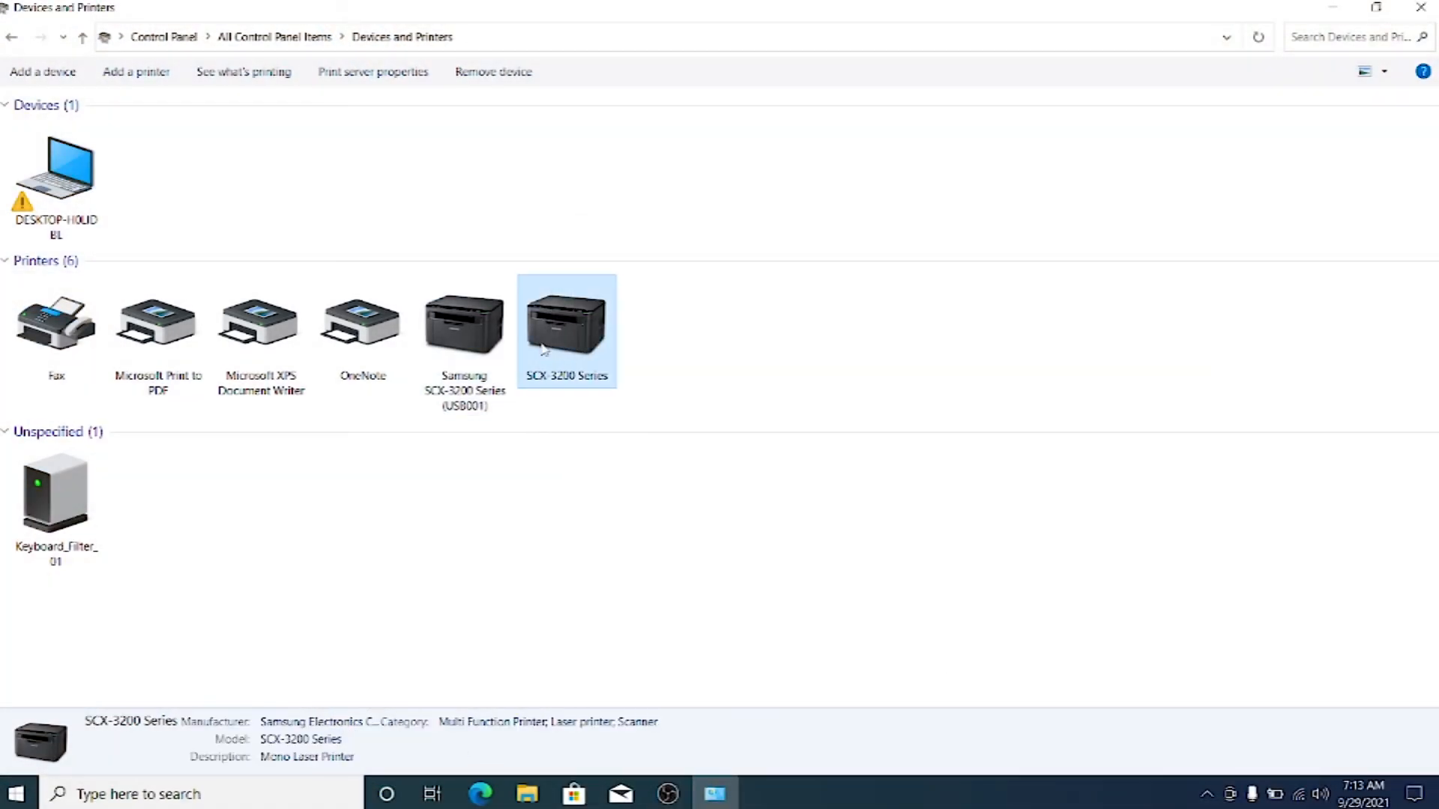
pyautogui.rightClick(544, 347)
pyautogui.click(618, 414)
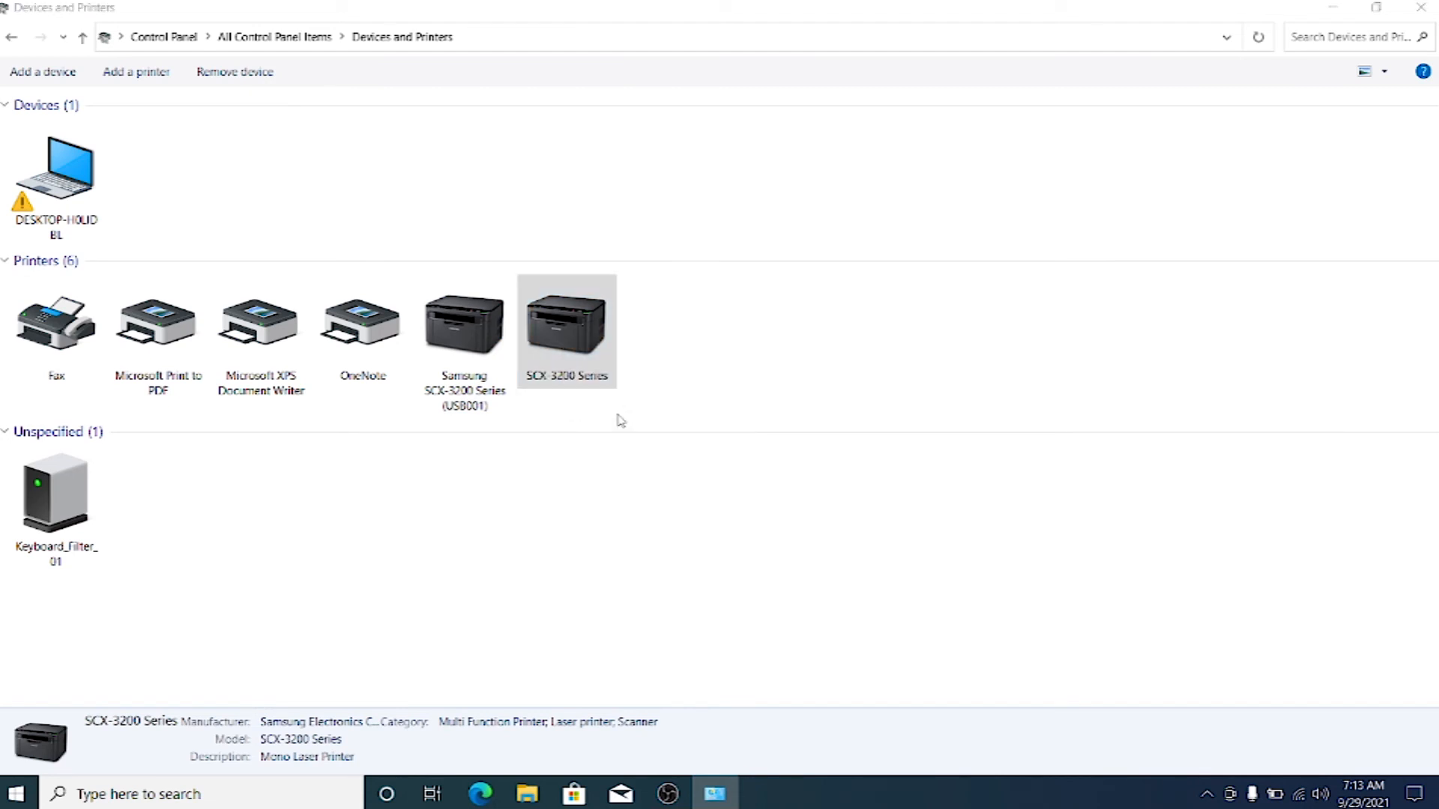
pyautogui.click(766, 616)
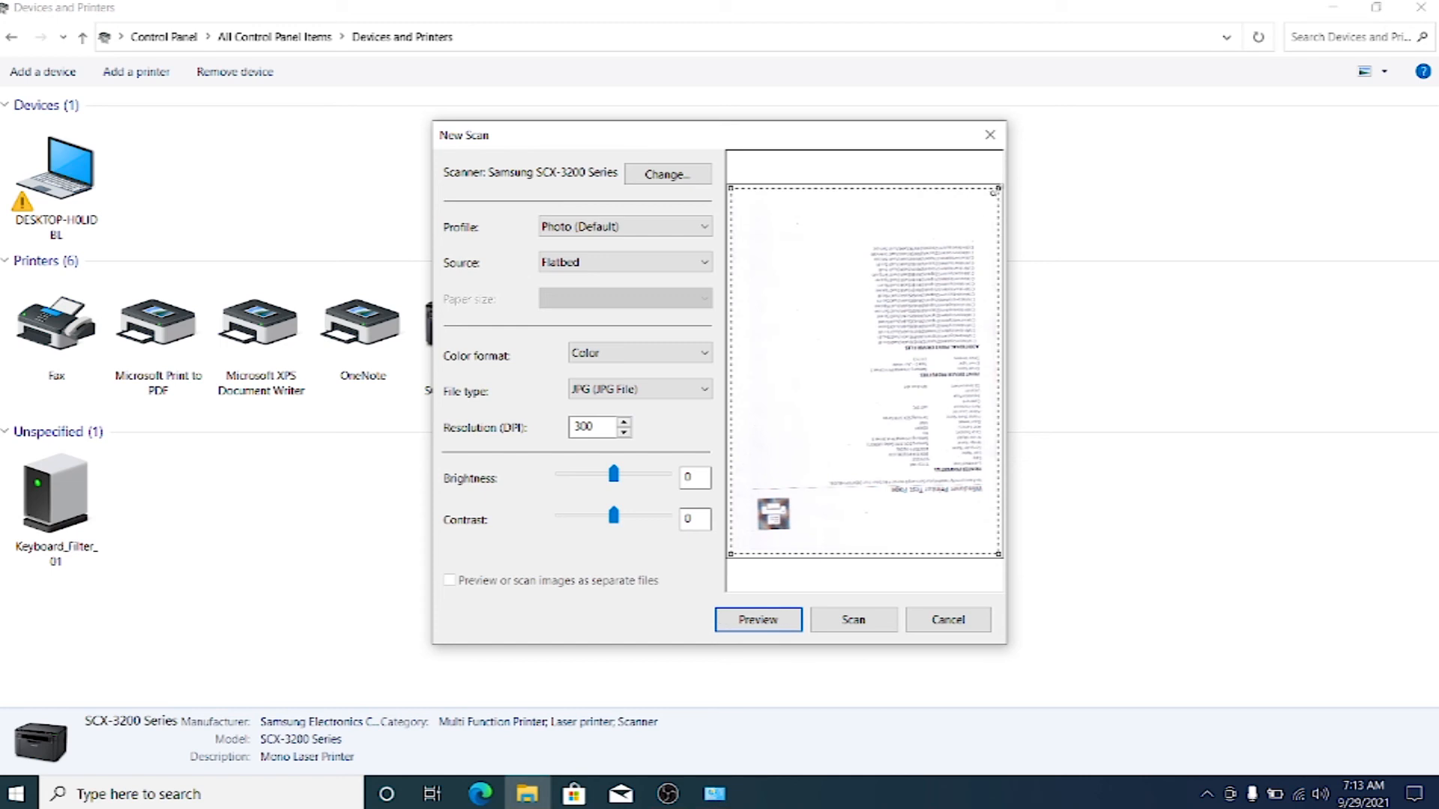
# Trim the scan area slightly along its upper and right edges, and scan and import the page.
pyautogui.moveTo(999, 187); pyautogui.dragTo(986, 231)
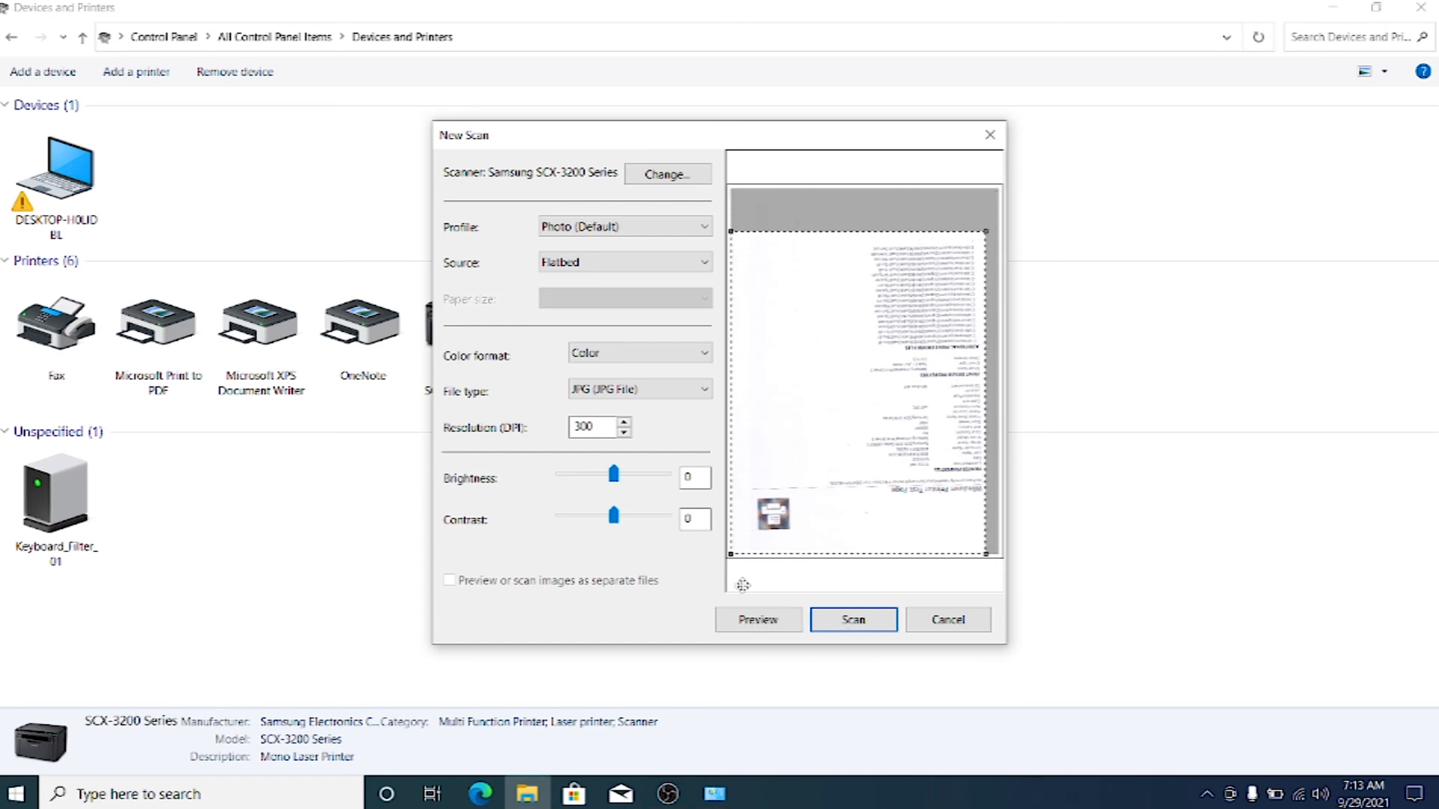
pyautogui.click(858, 619)
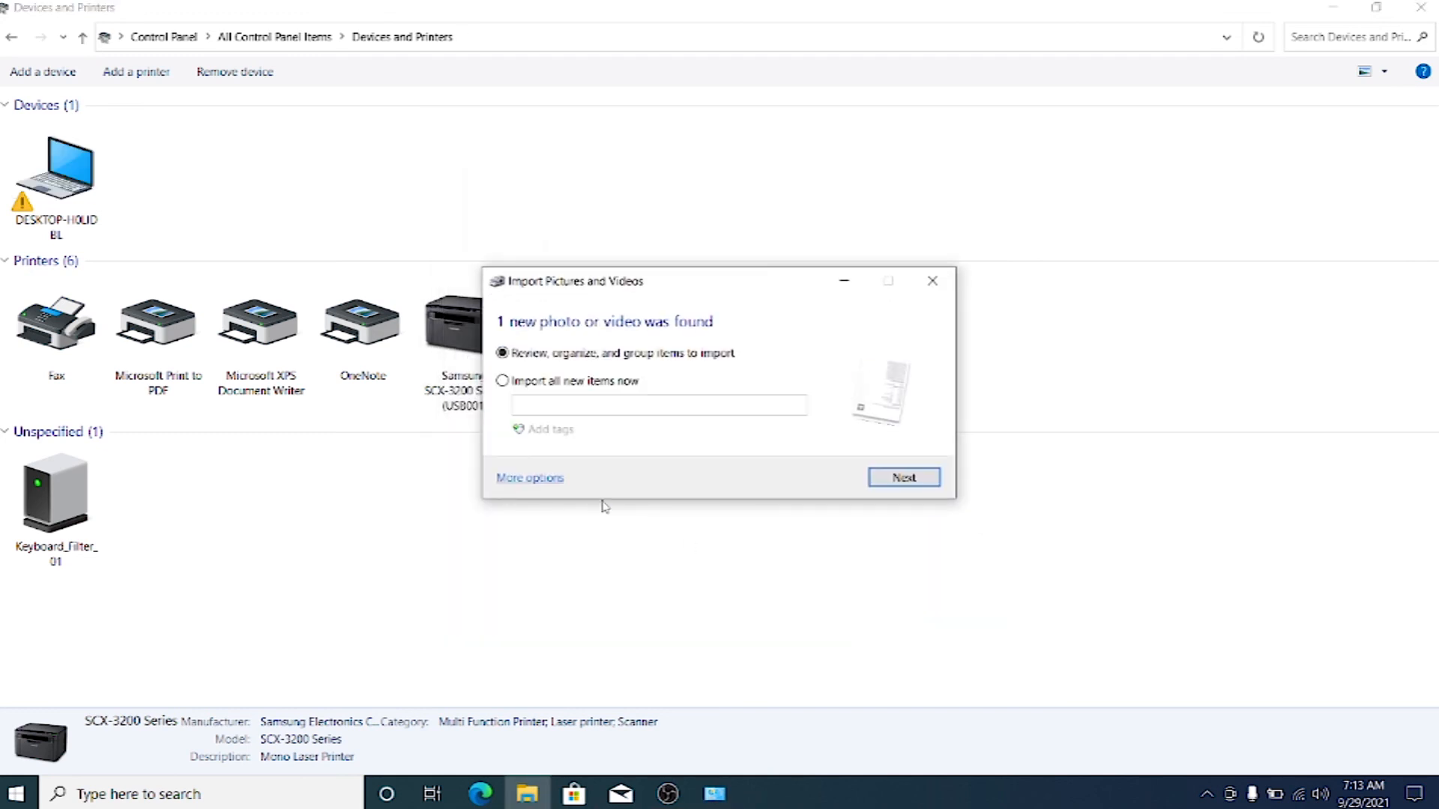
pyautogui.click(903, 478)
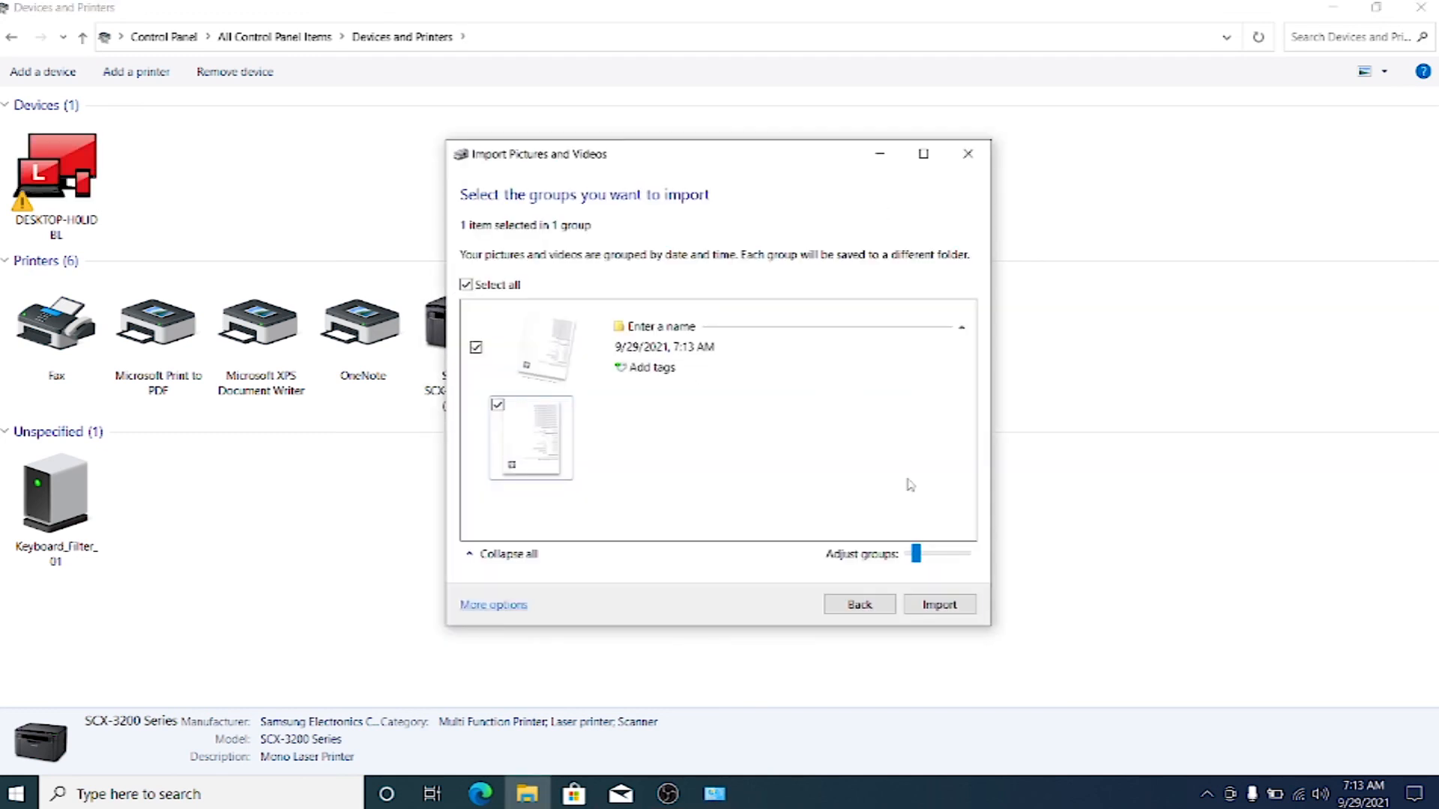
pyautogui.click(933, 604)
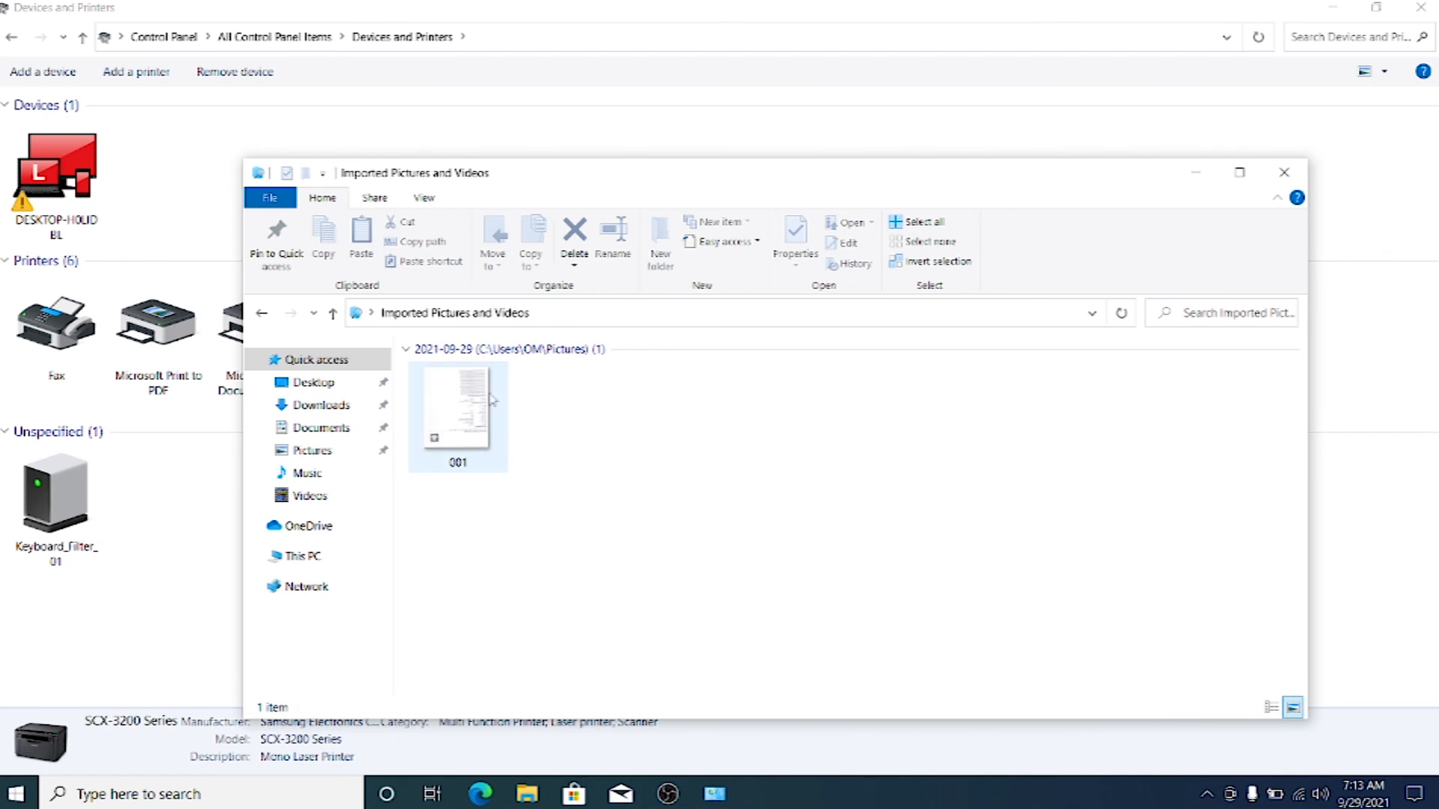
# Open the imported picture 001 in Photos and close the Devices and Printers window.
pyautogui.click(480, 399)
pyautogui.doubleClick(480, 399)
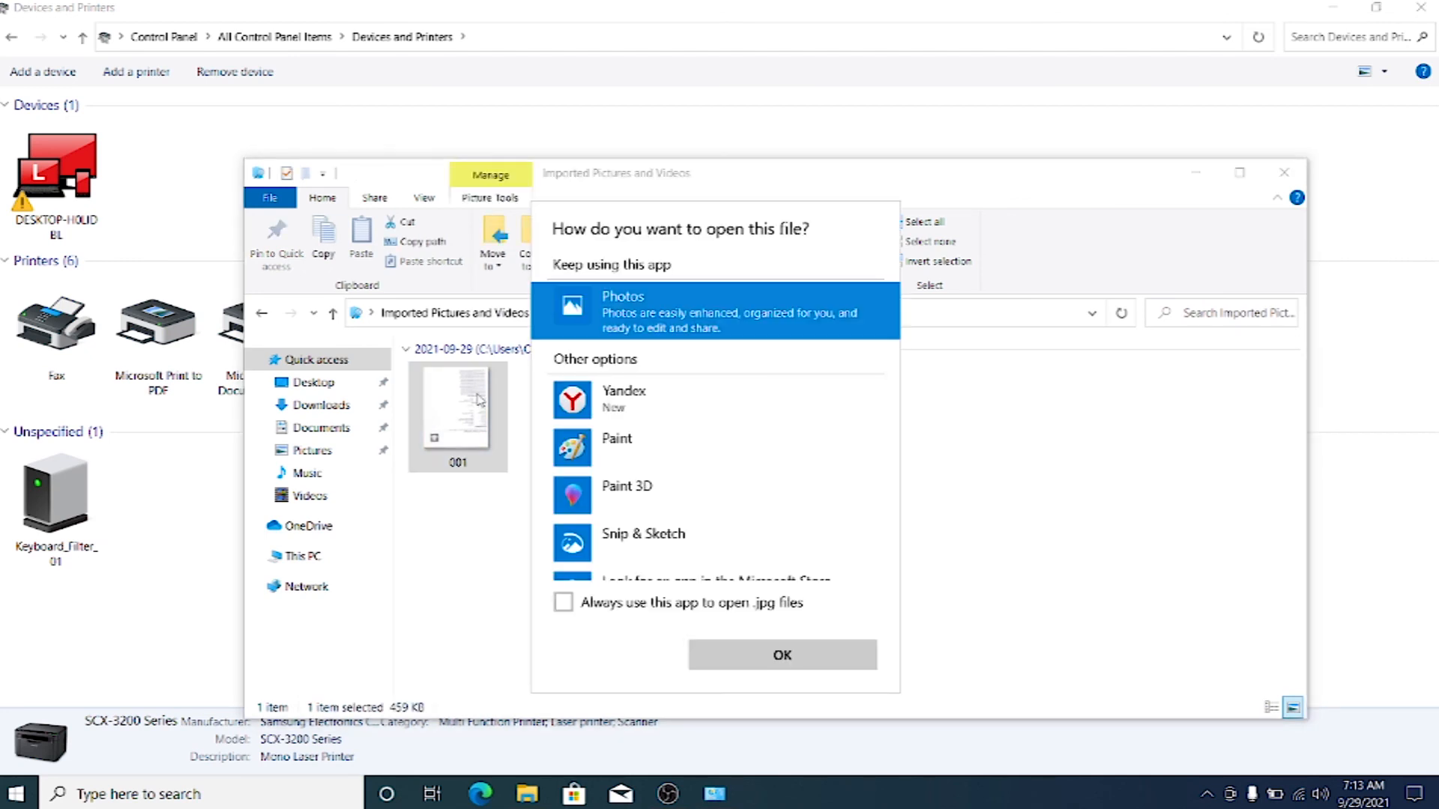
pyautogui.click(480, 399)
pyautogui.doubleClick(479, 399)
pyautogui.click(751, 659)
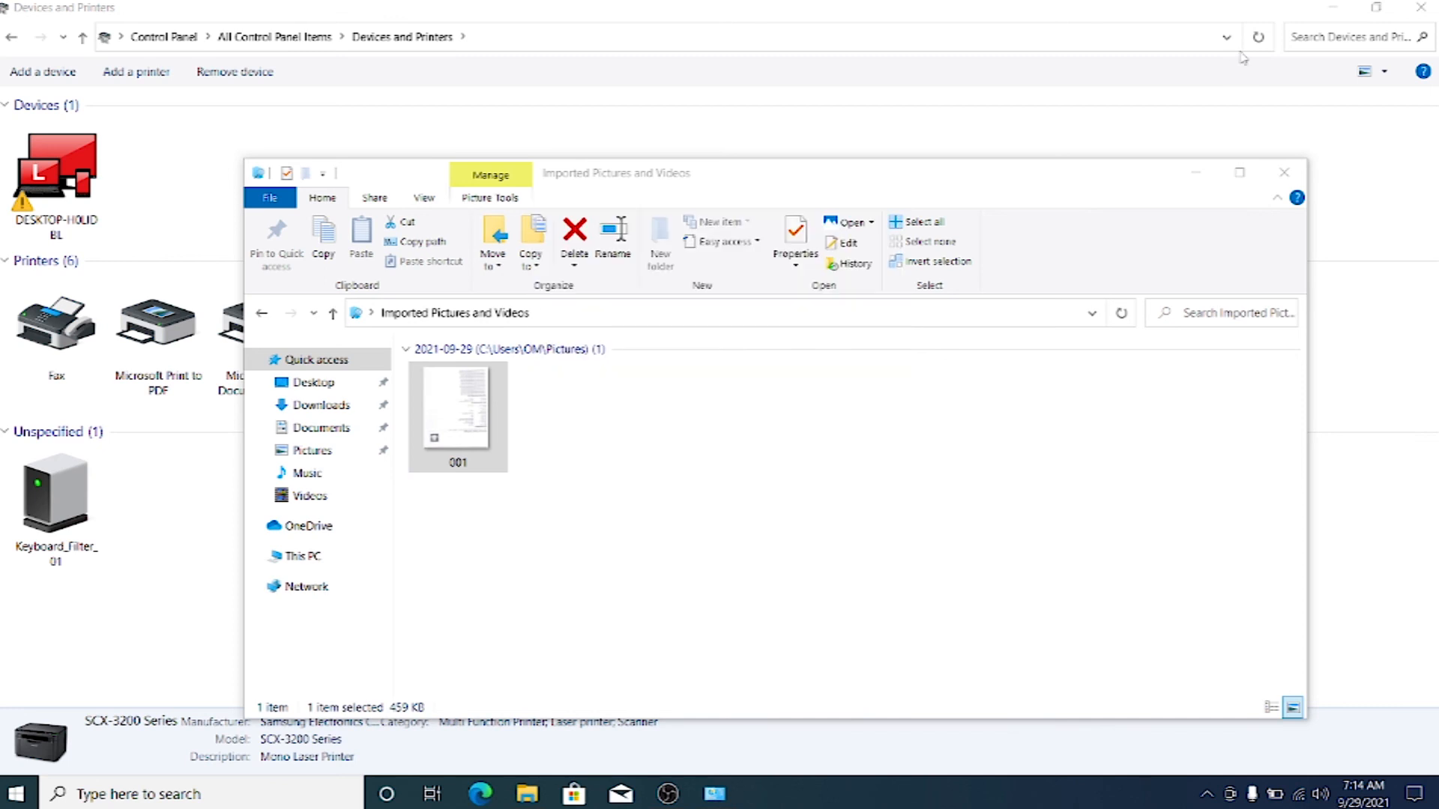
pyautogui.click(1421, 7)
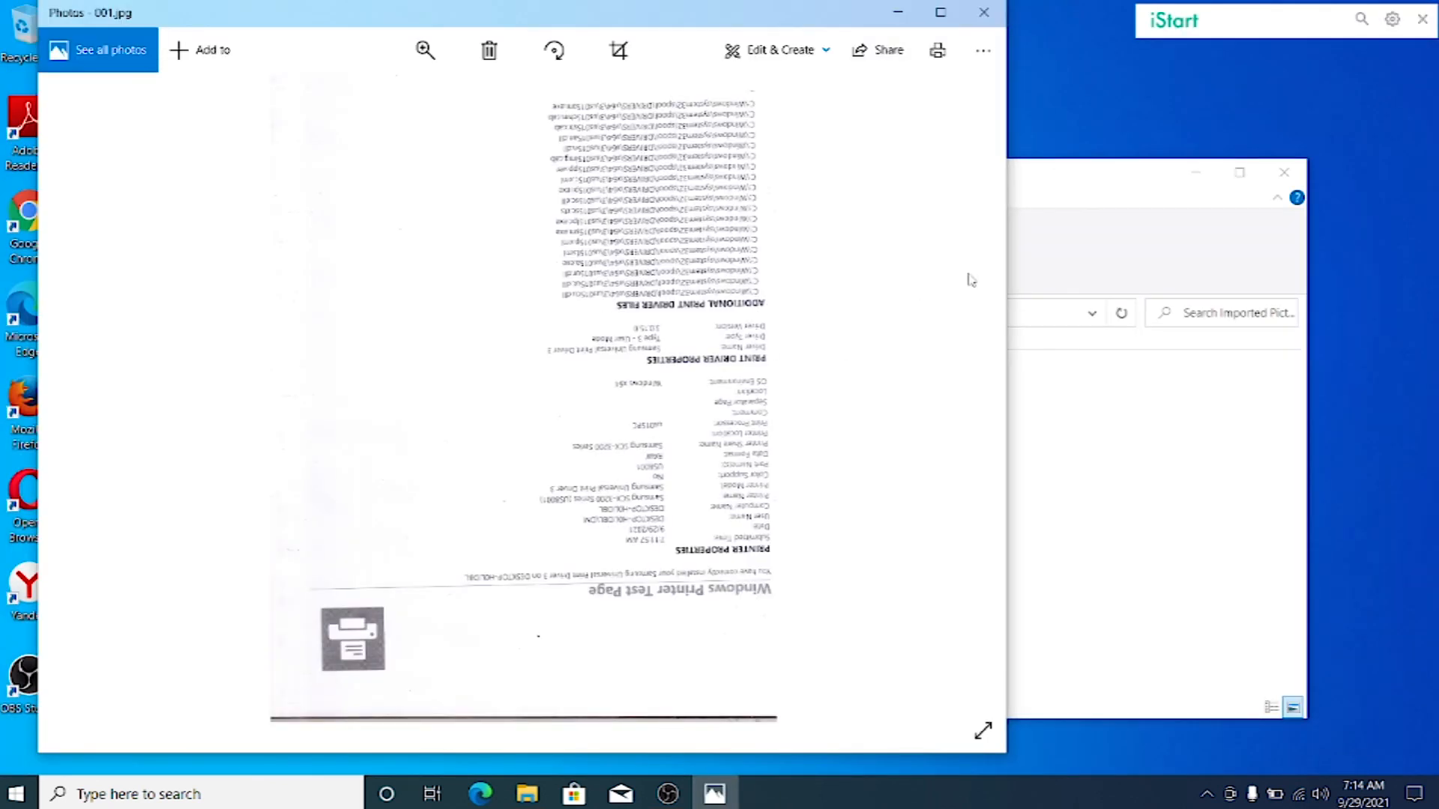
# Maximize the picture, rotate the scanned test page 180 degrees so it is upright, and zoom in on its text.
pyautogui.click(940, 12)
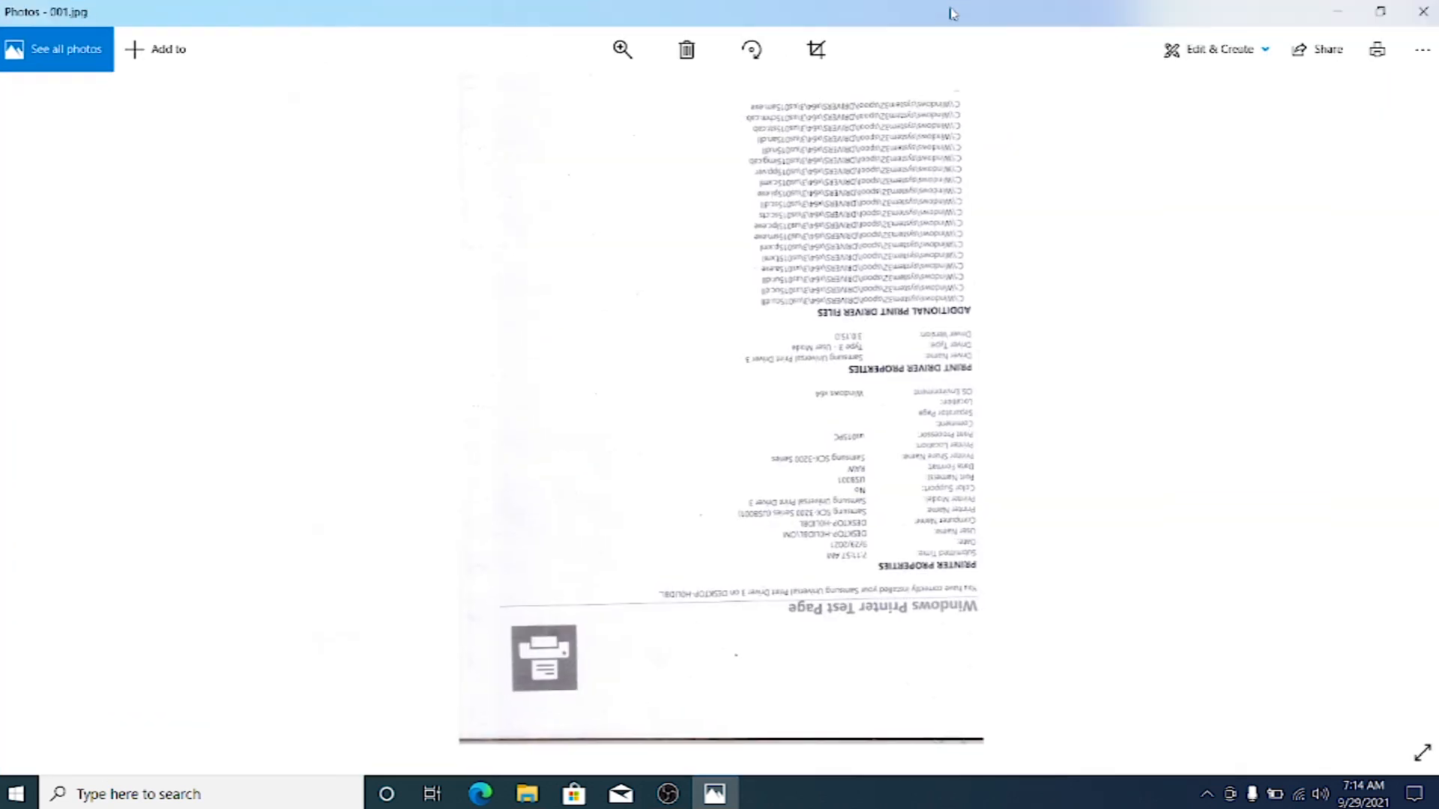
pyautogui.click(751, 52)
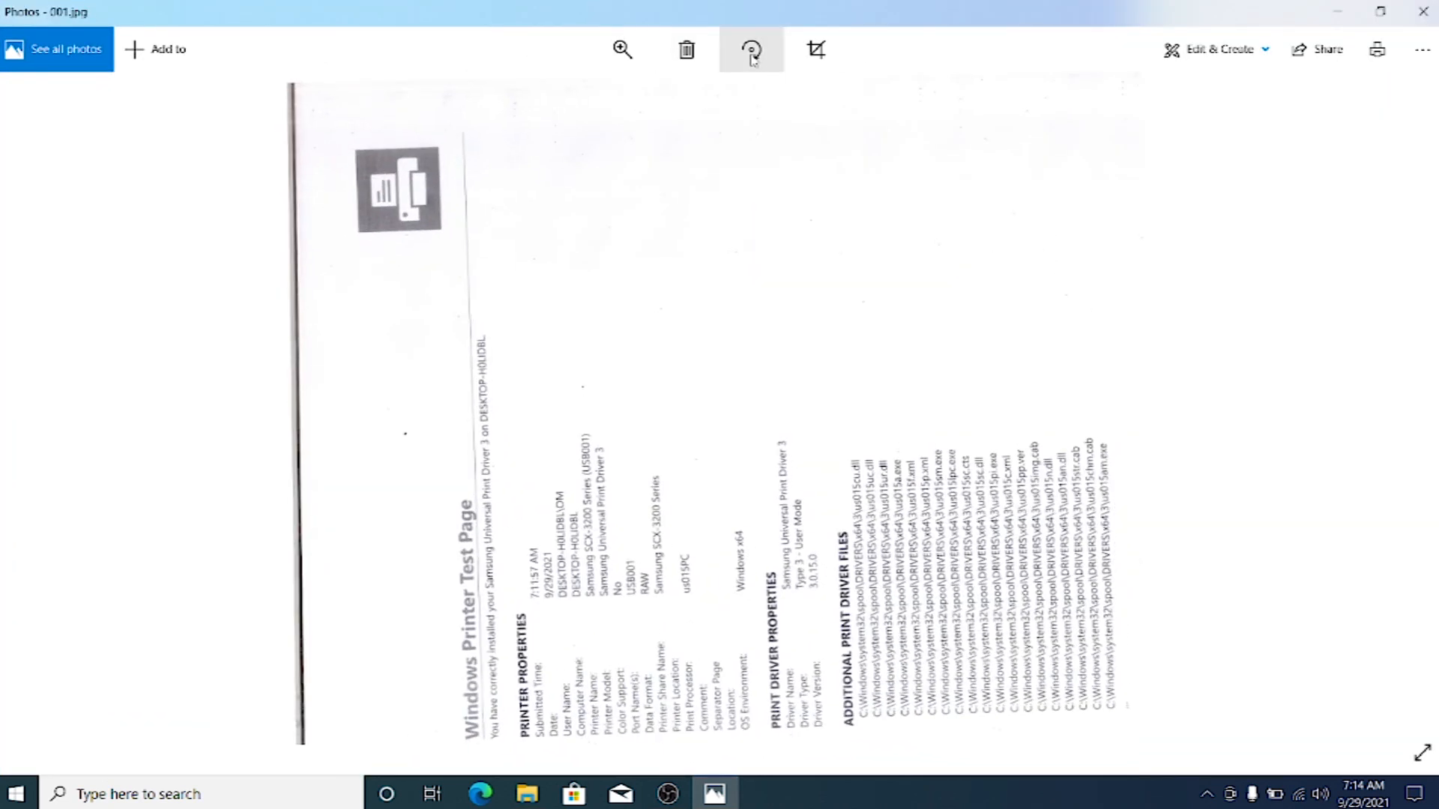
pyautogui.click(752, 53)
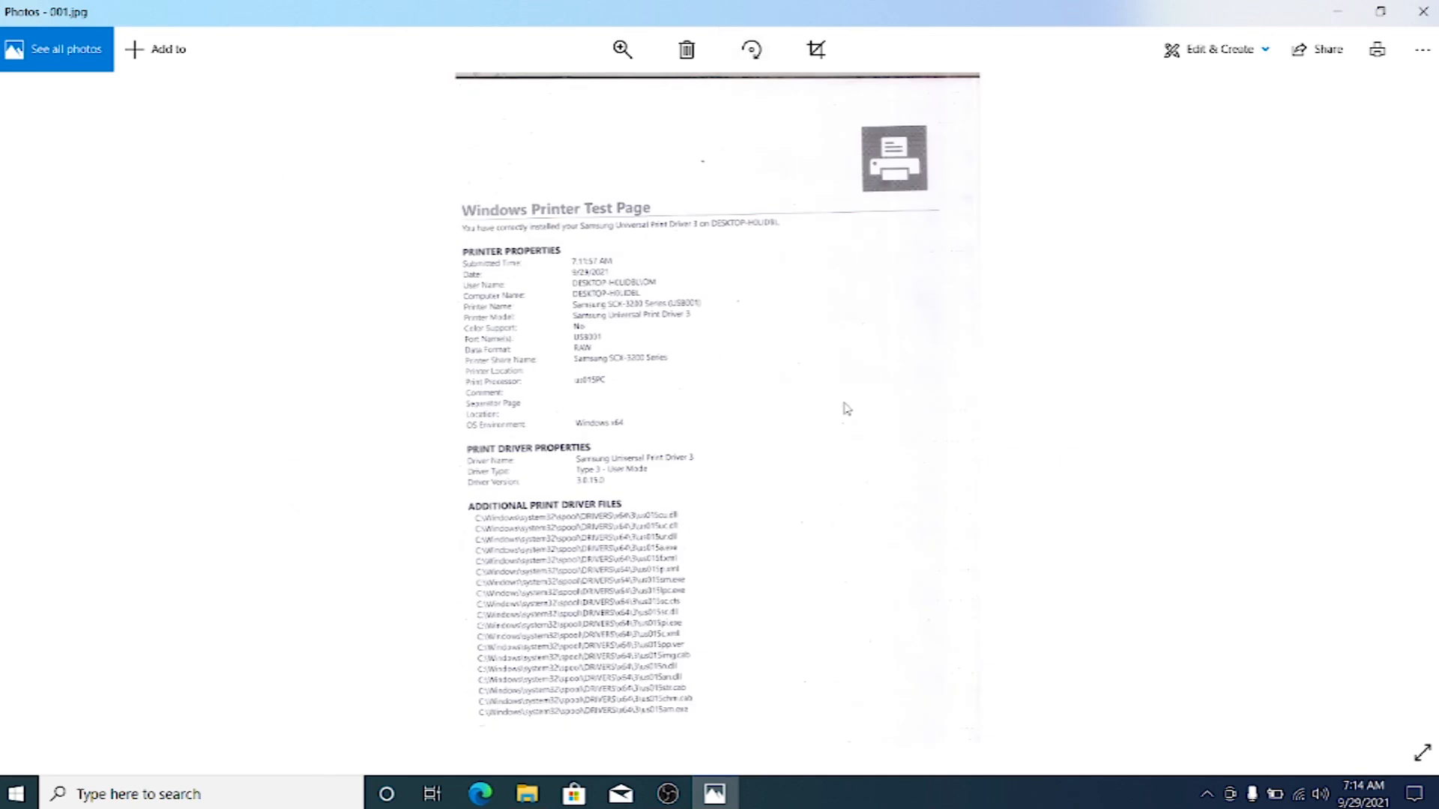
pyautogui.click(622, 49)
pyautogui.scroll(3, 625, 341)
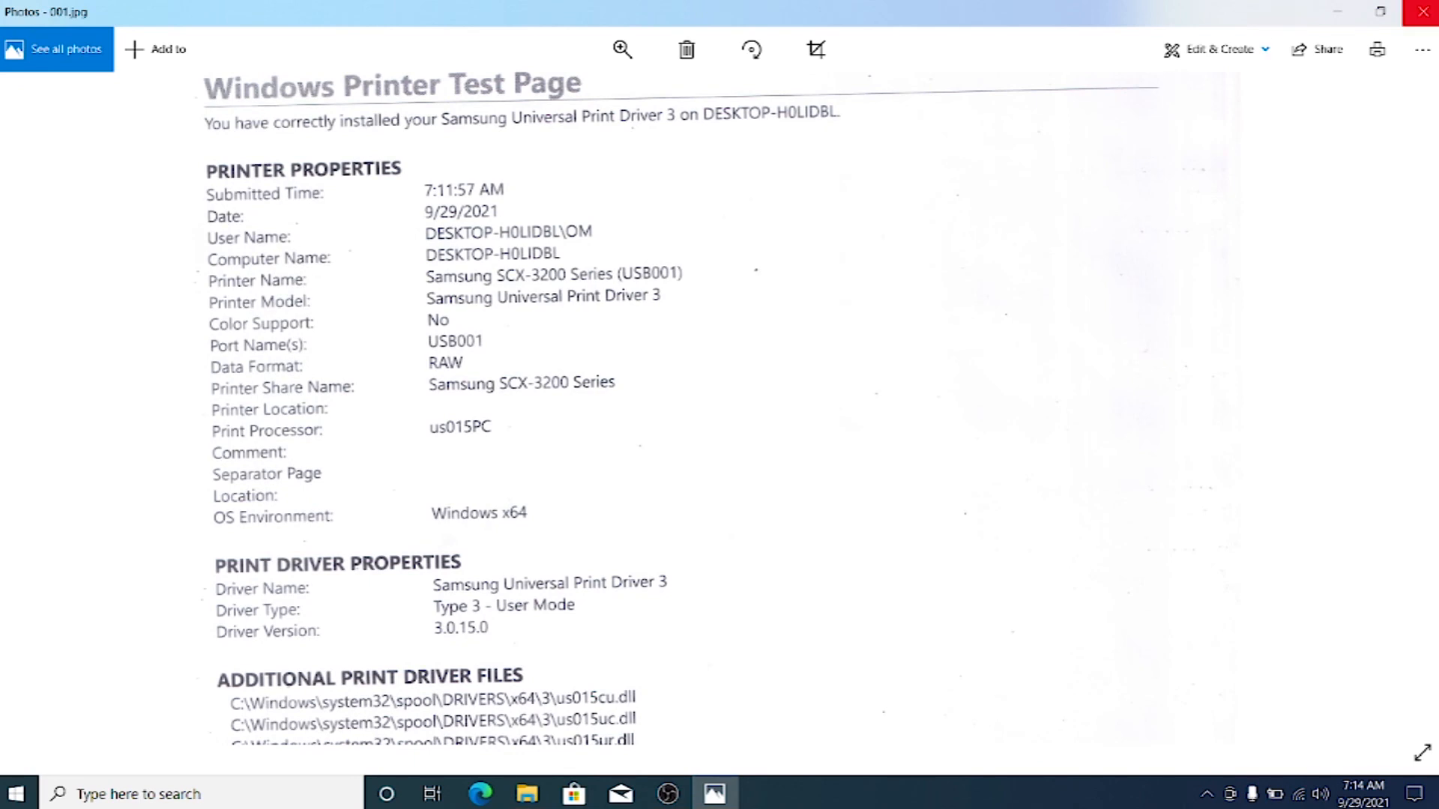
# Close the Photos window and the Imported Pictures and Videos folder.
pyautogui.click(1422, 12)
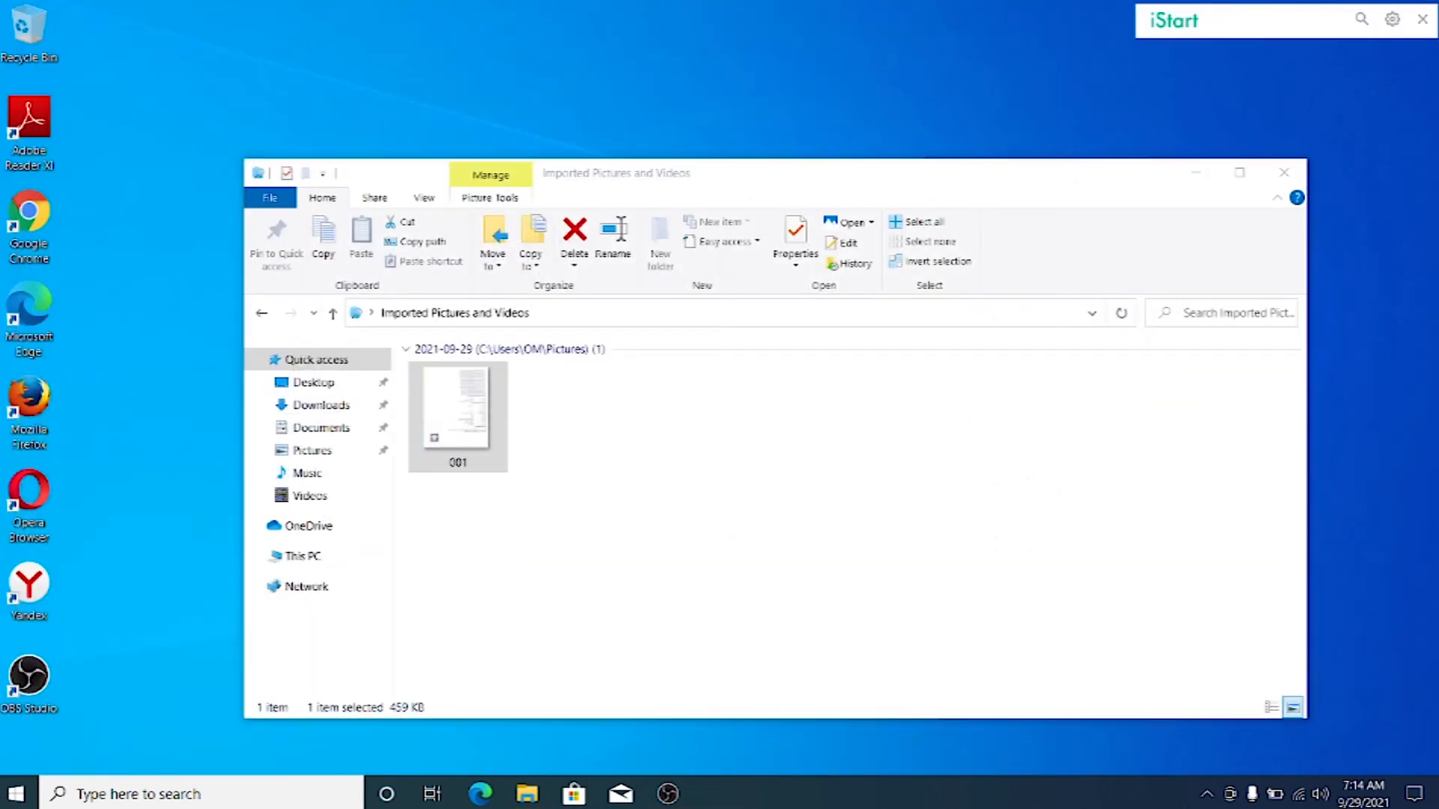
pyautogui.click(1284, 171)
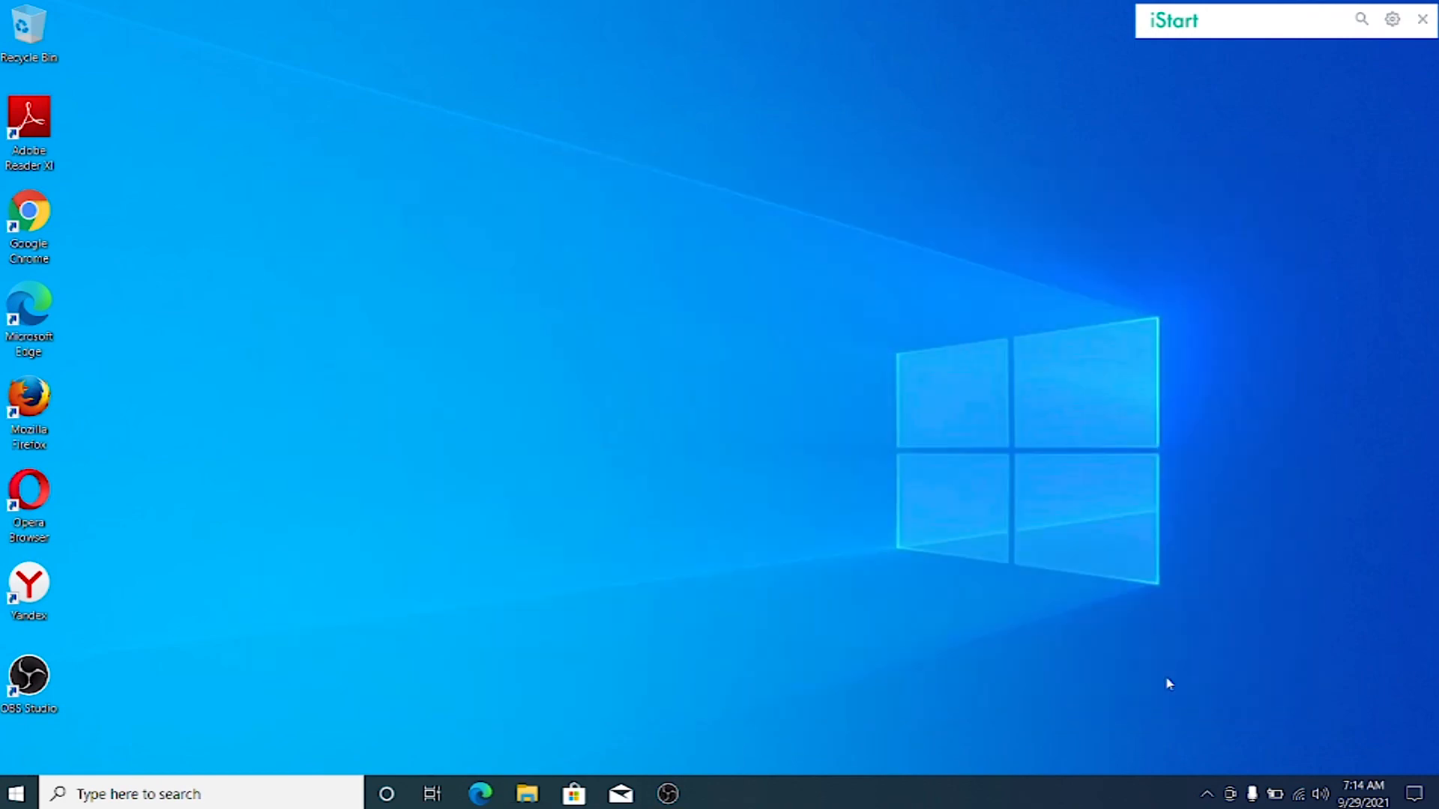